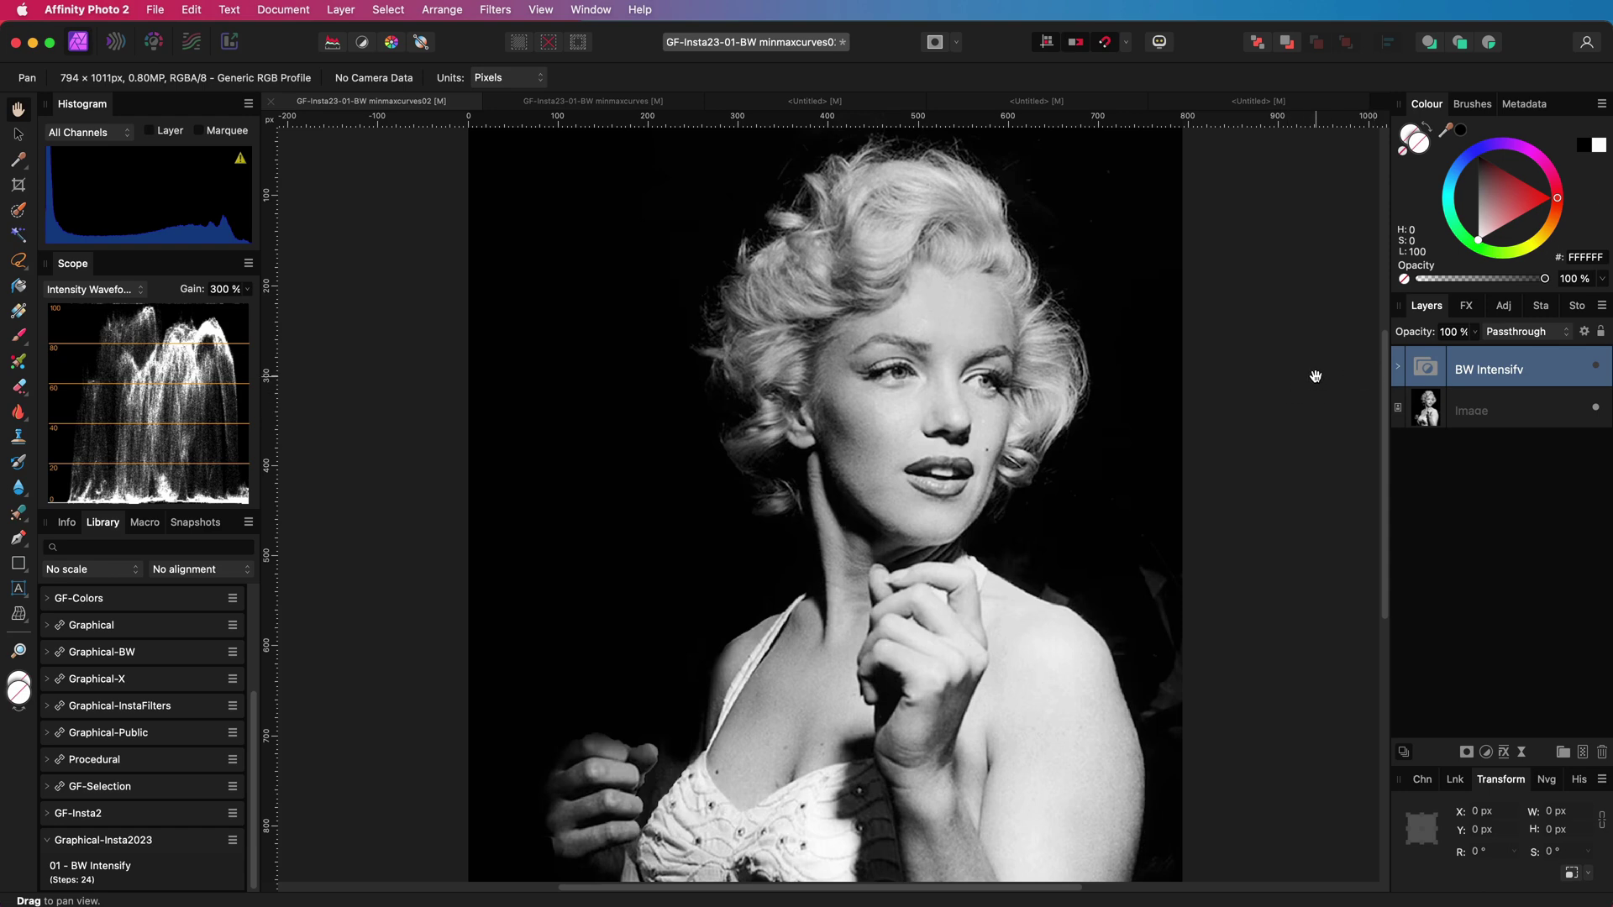
- Toggle the BW Intensify group to compare the portrait, then switch to the GF-Insta23-01-BW minmaxcurves document
click(1595, 370)
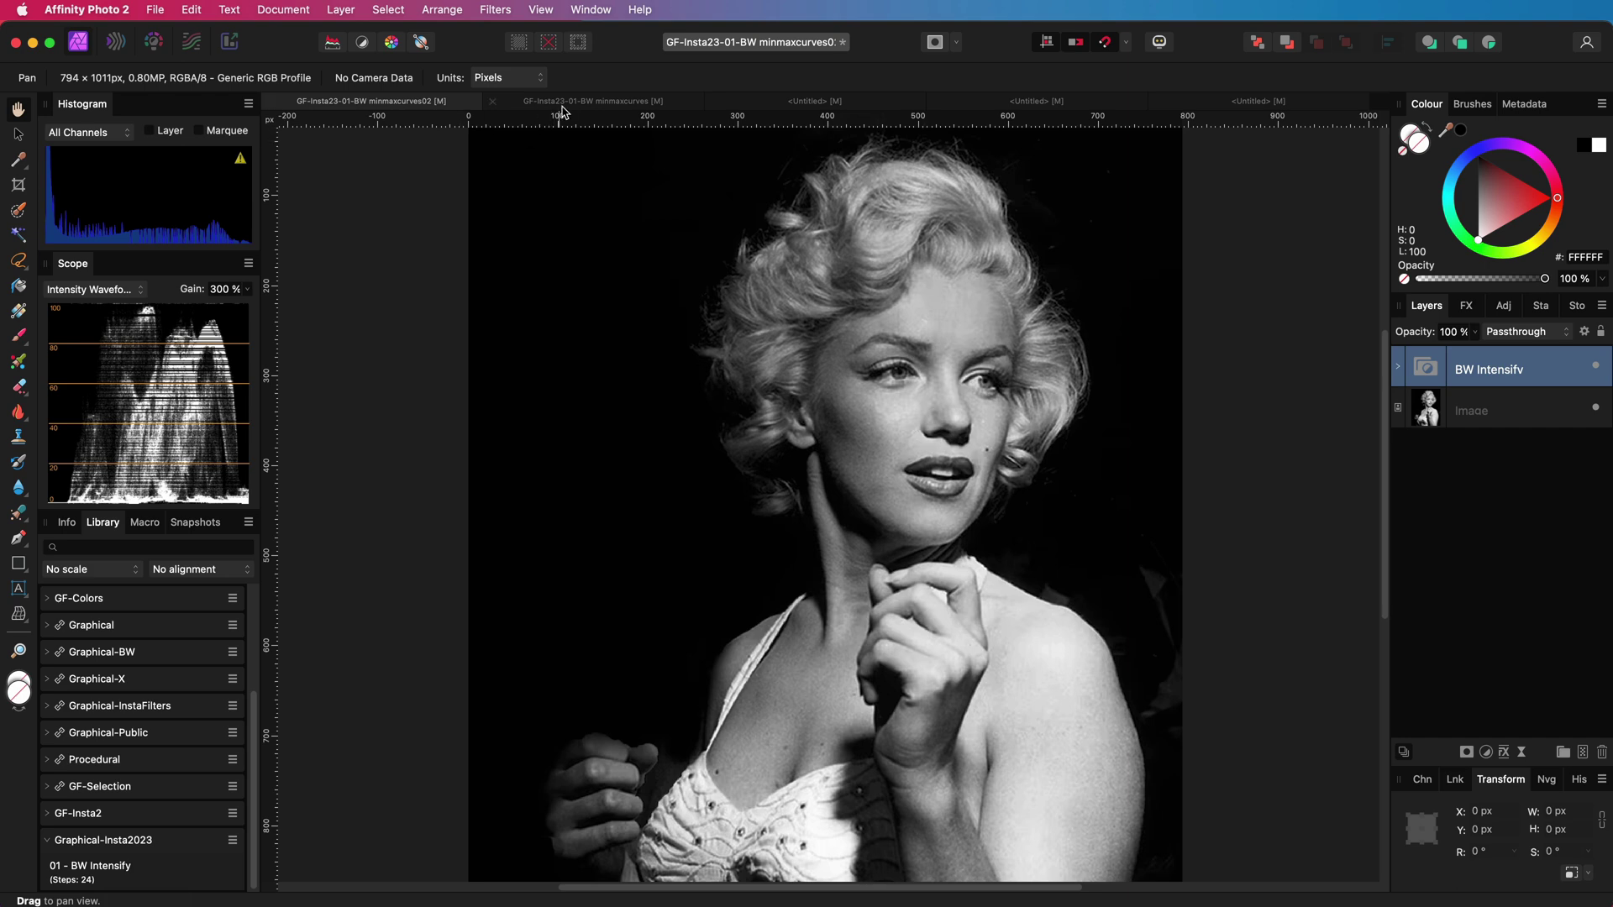
click(602, 101)
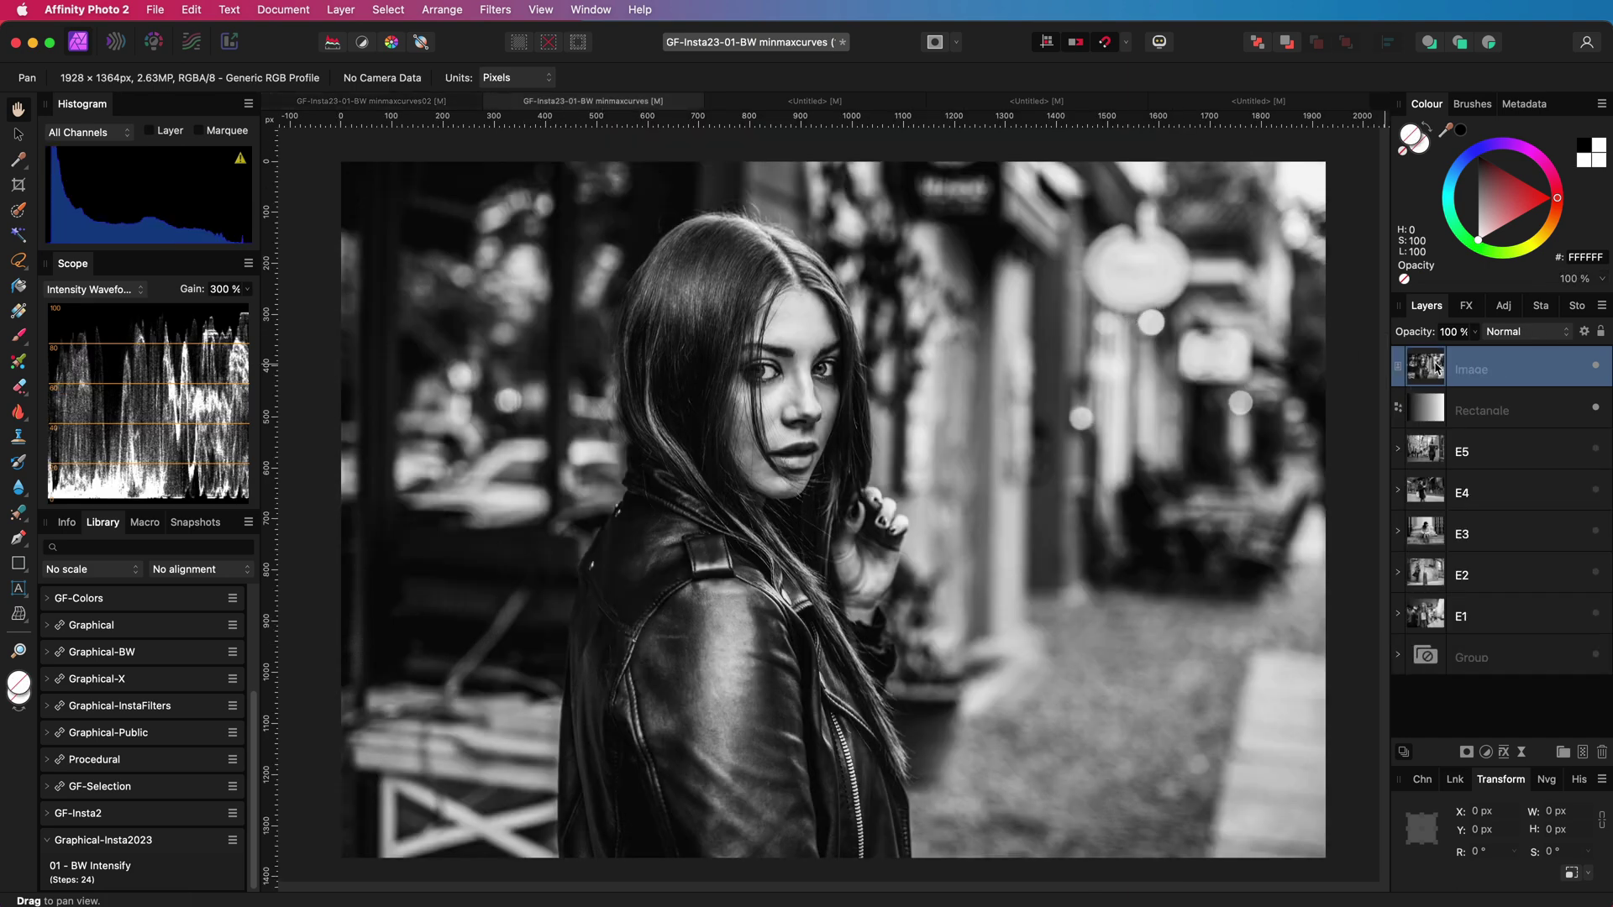
- Add a Multiply Curves layer with source dark end and underlying bright end dropped to 0%
key(super+m)
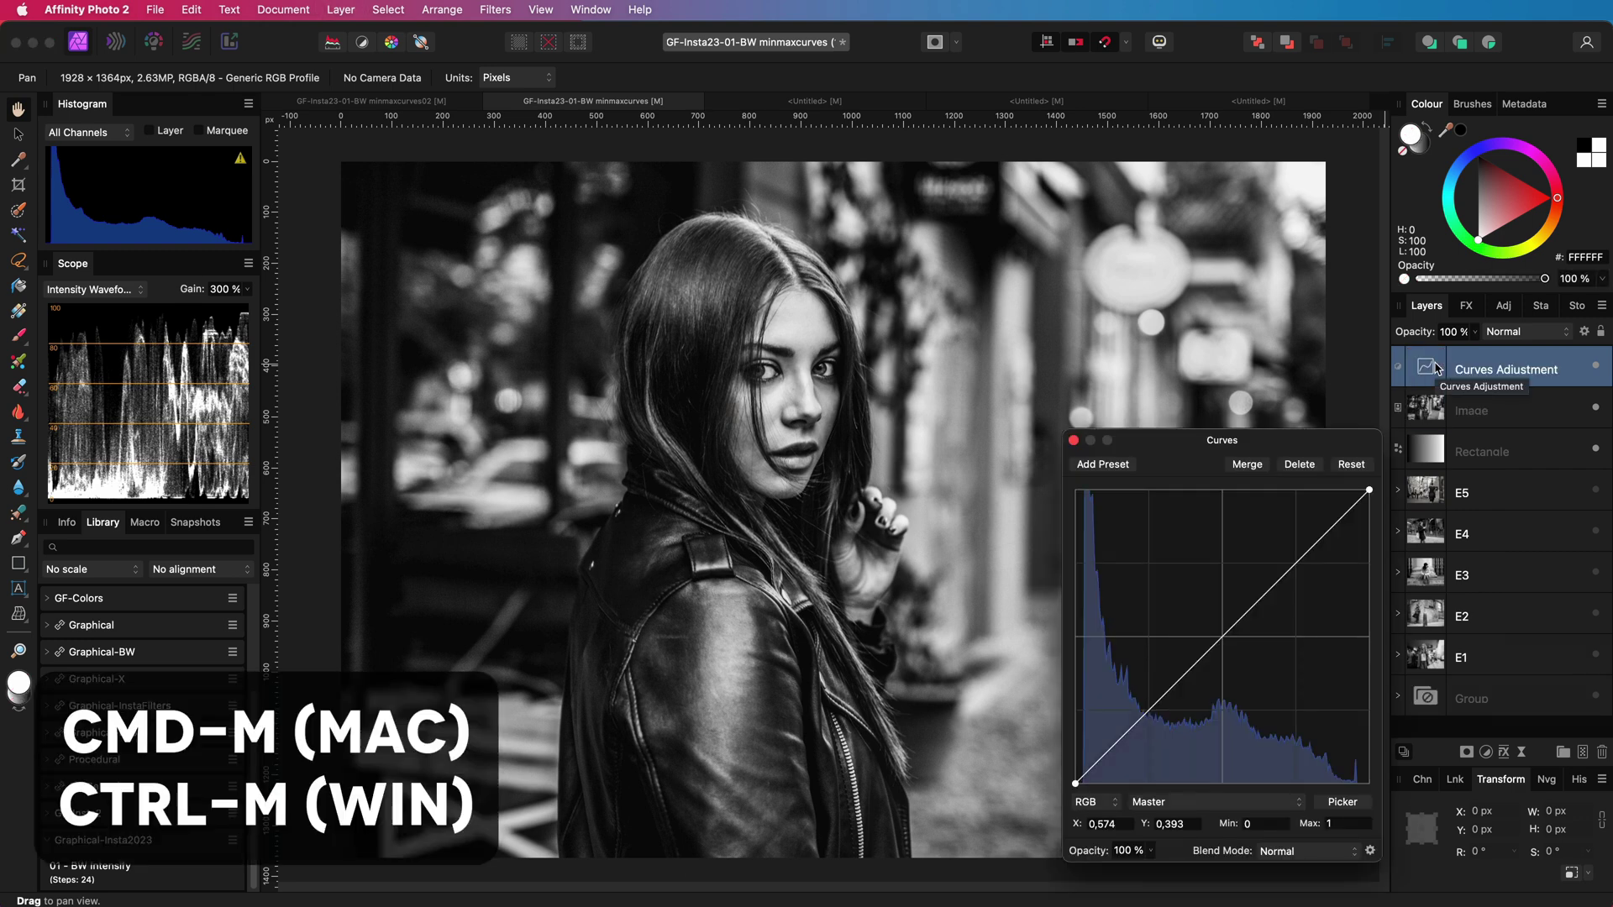
click(1584, 331)
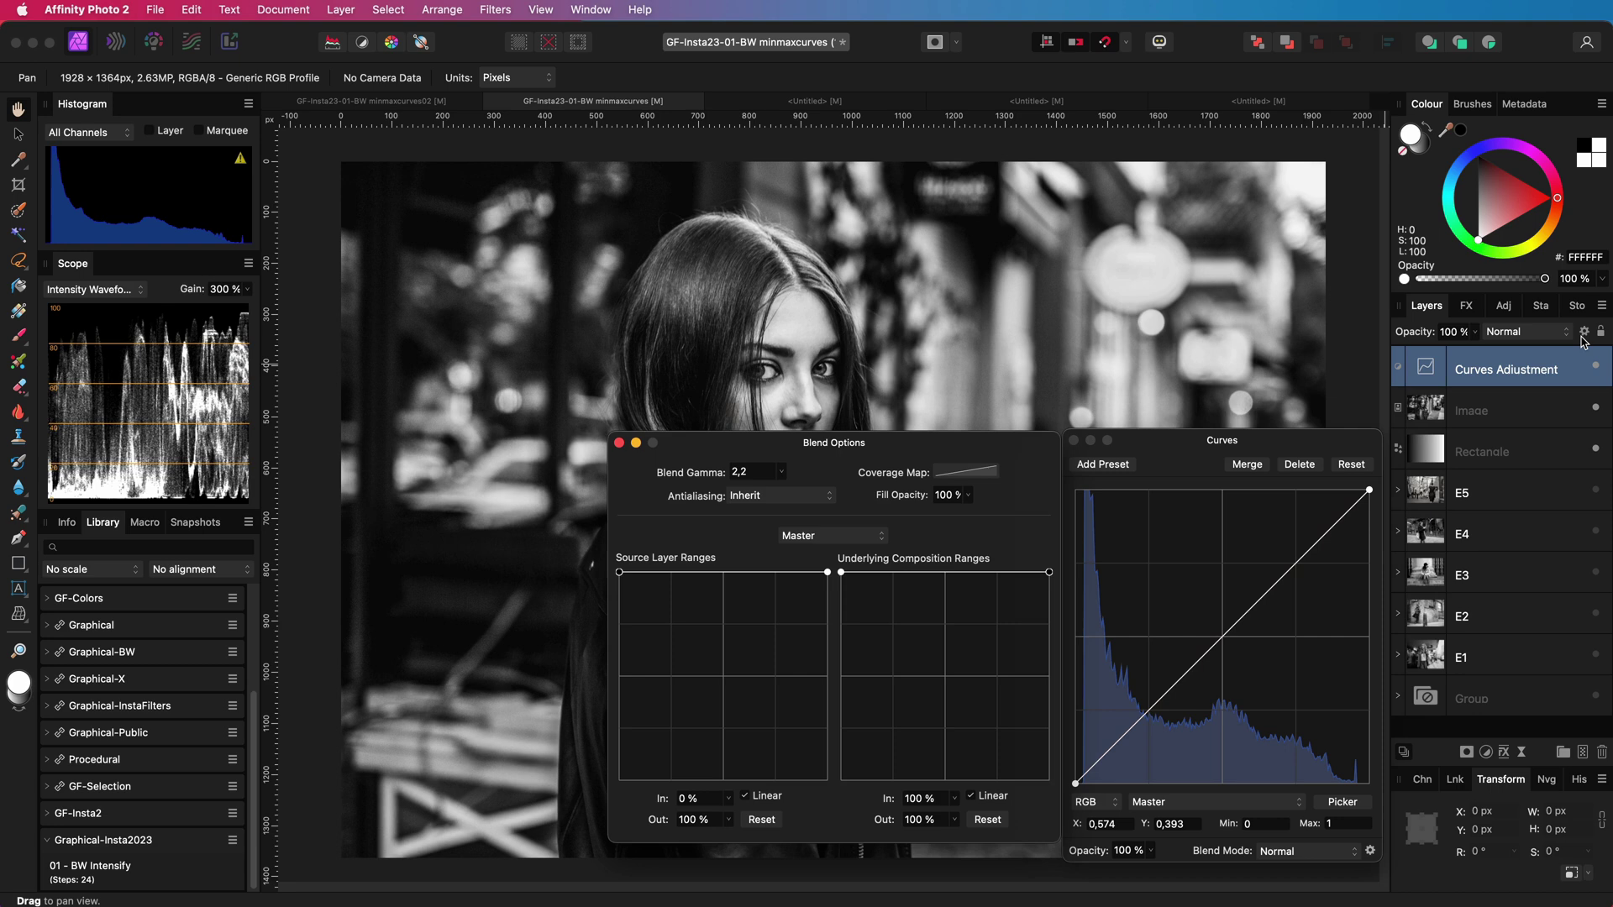
drag(620, 572, 600, 812)
drag(1049, 572, 1046, 666)
drag(1056, 757, 1064, 808)
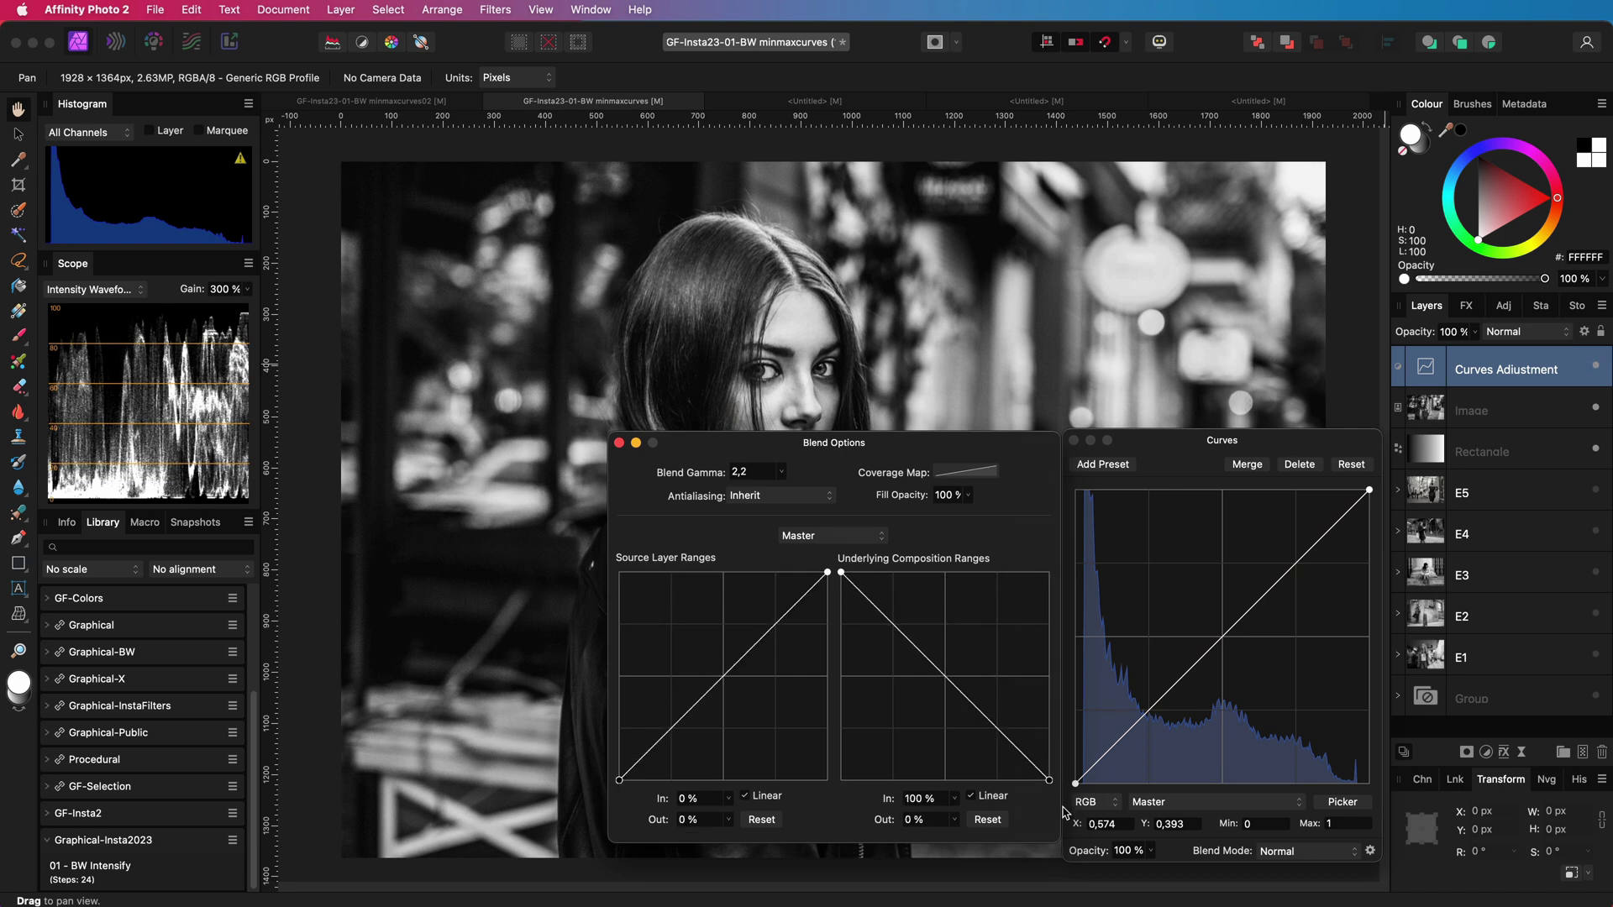
click(1336, 857)
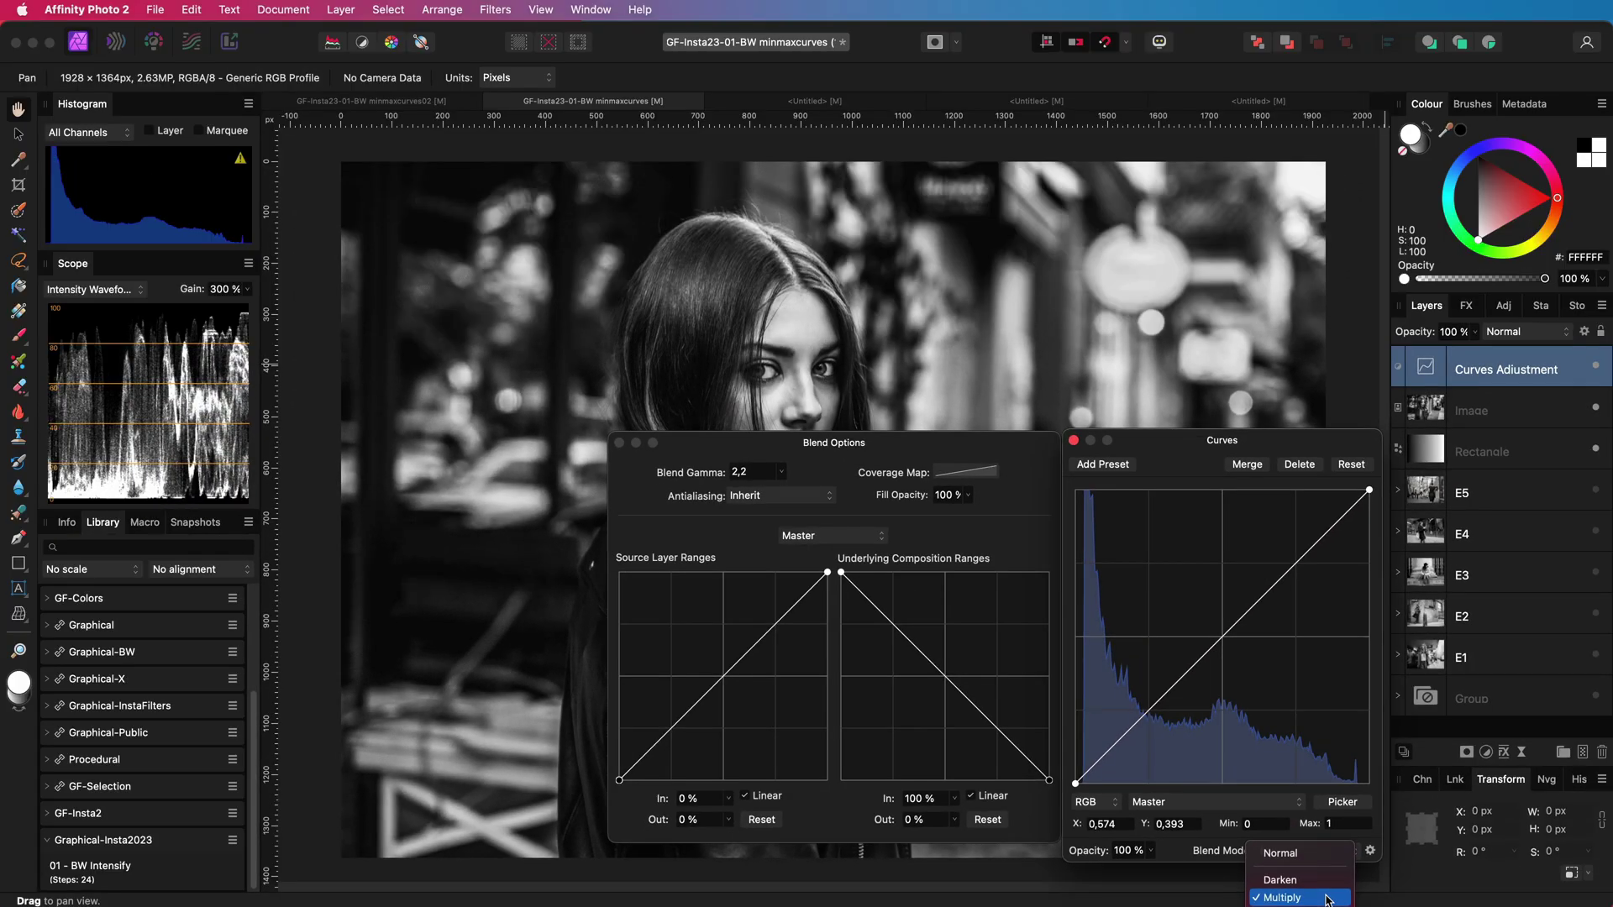
click(1325, 898)
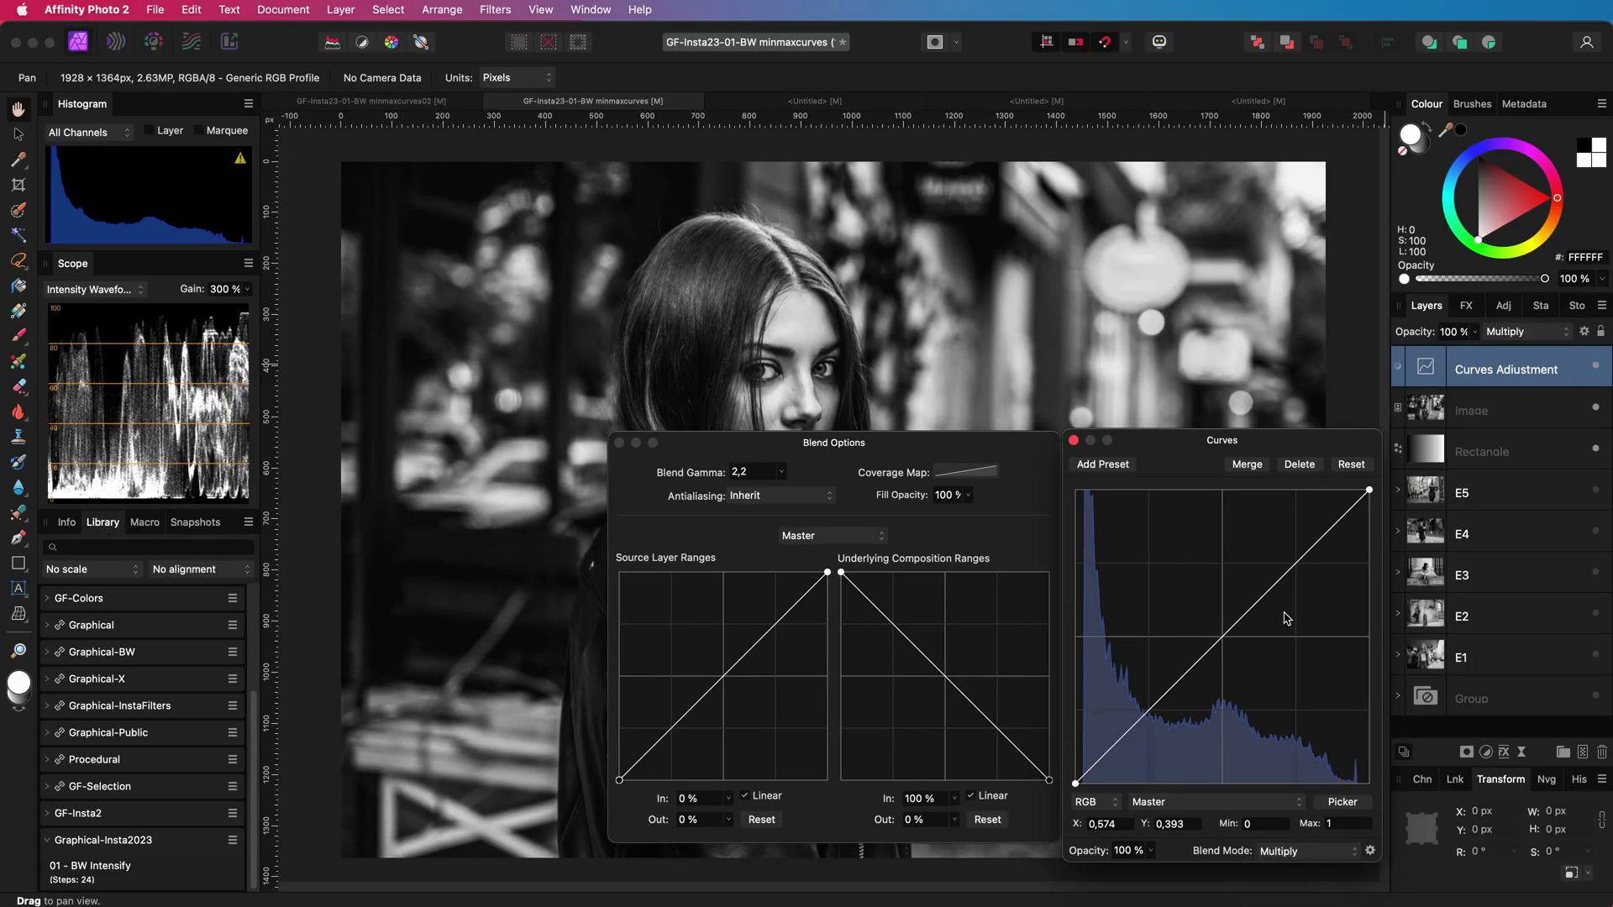
click(1074, 441)
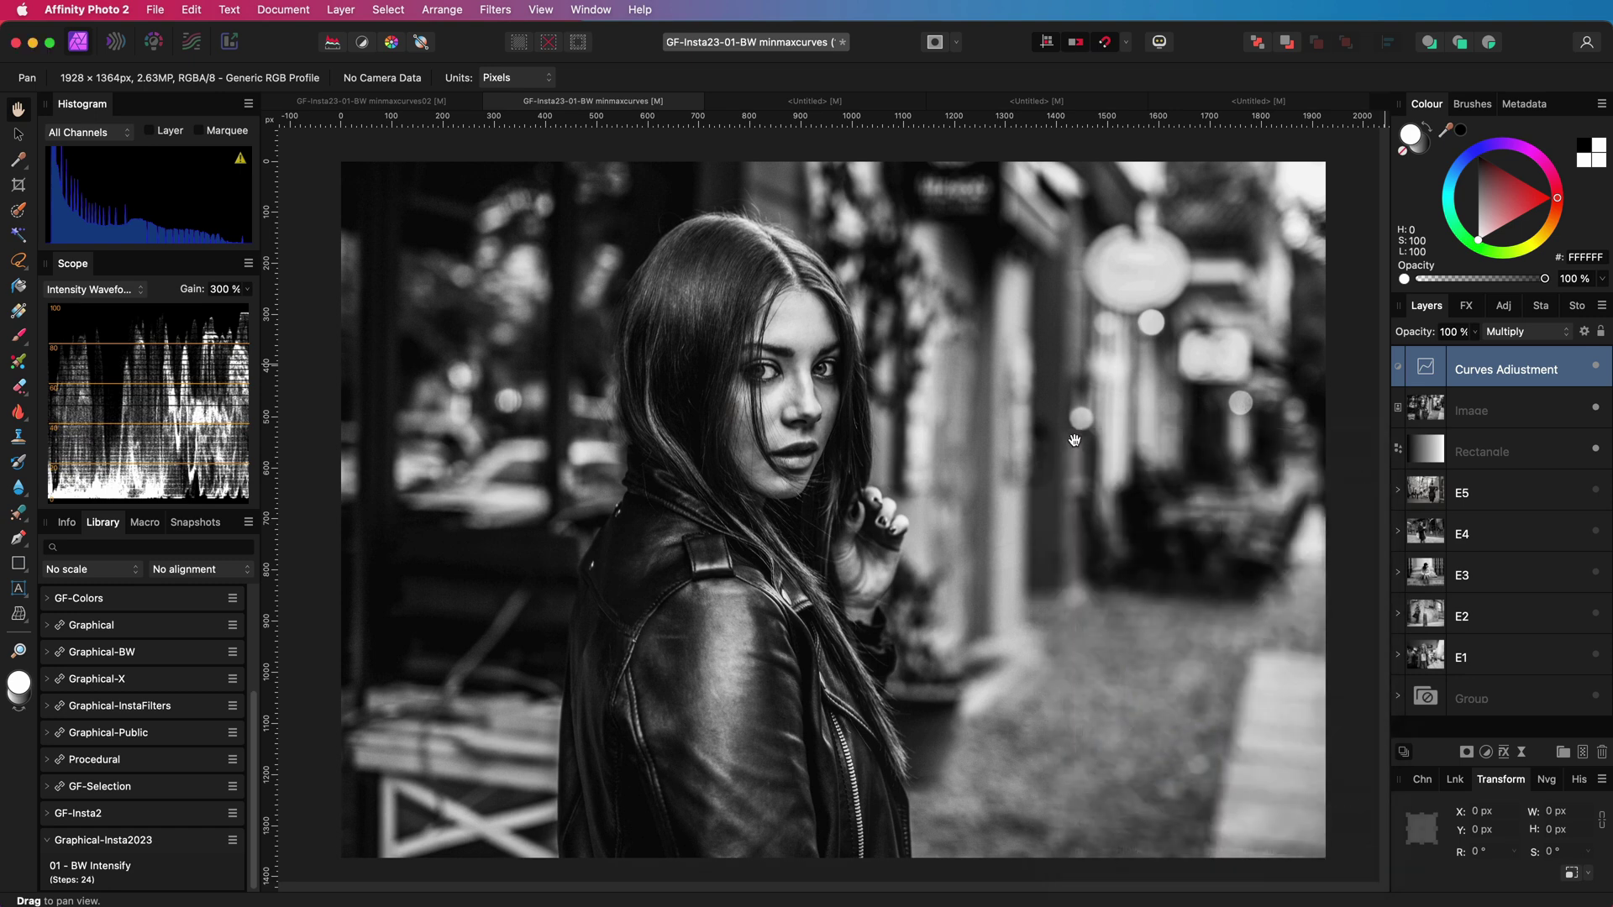
- Duplicate the Curves layer into three and group them together
key(super+j)
key(super+j)
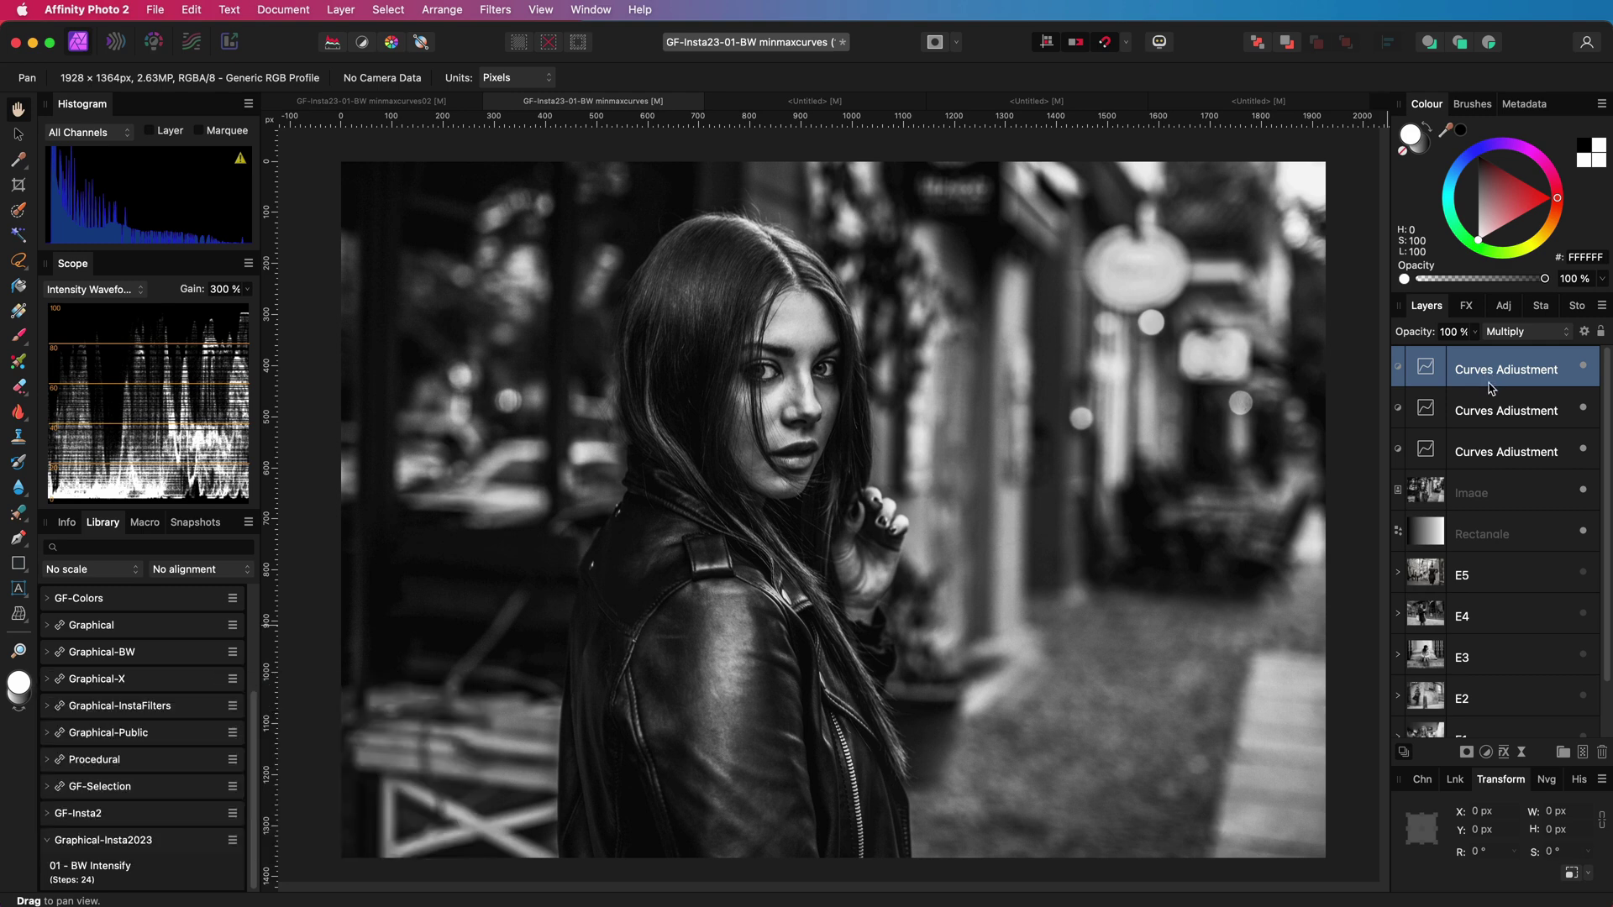
shift+click(1482, 452)
right_click(1483, 403)
click(1522, 665)
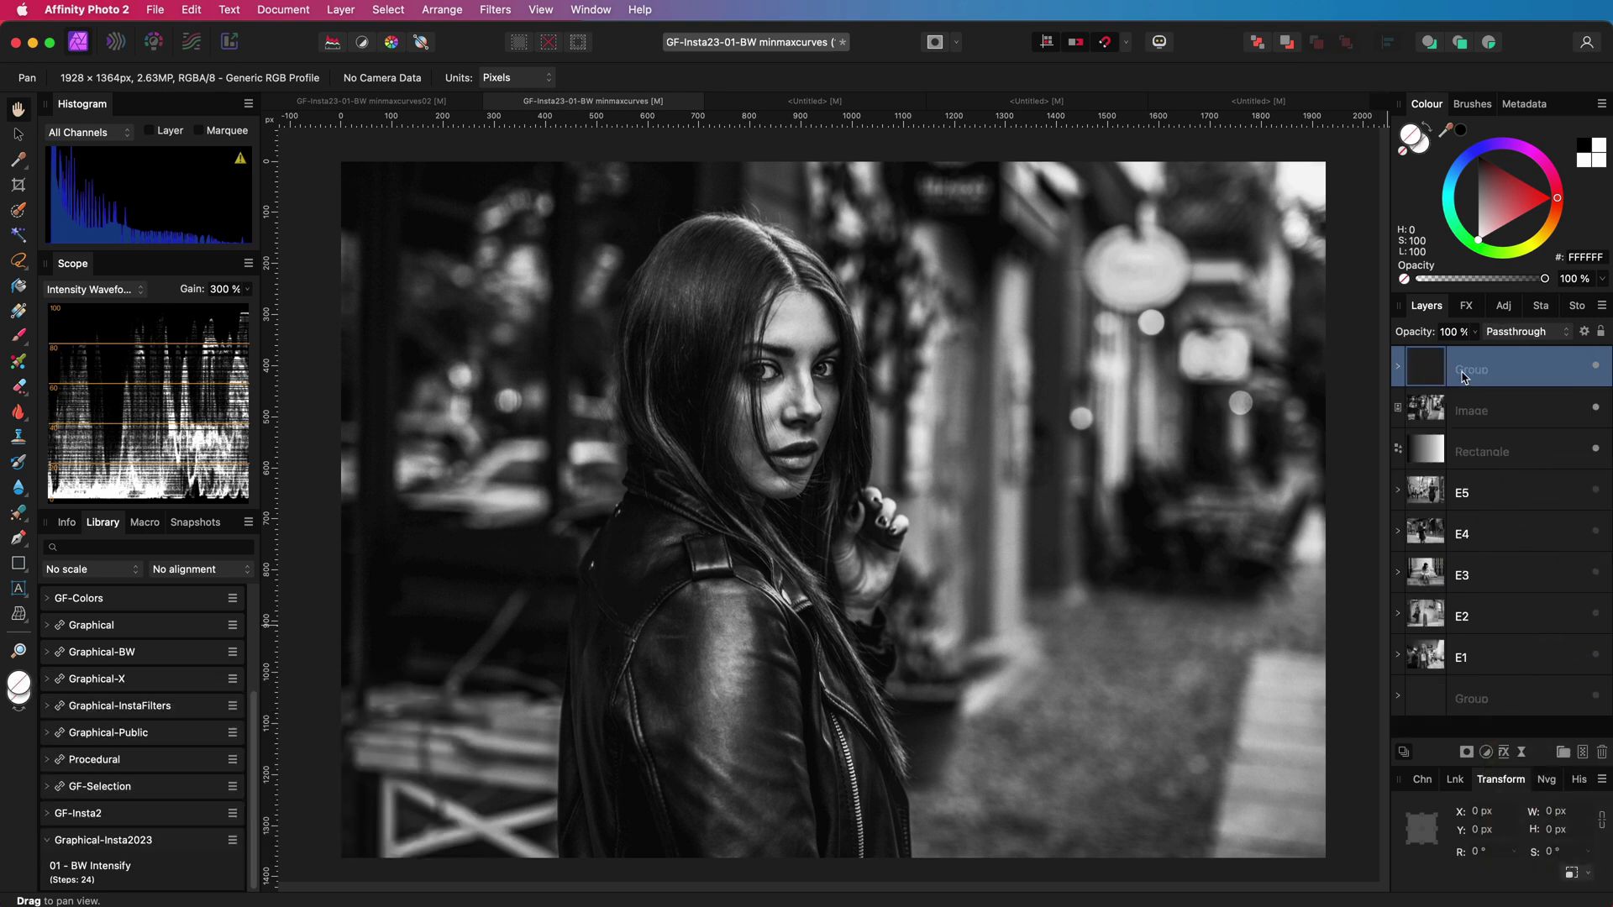
- Name the group 'BW Intensify' and toggle it off and on to compare
double_click(1464, 370)
text(BW Intensify)
key(Return)
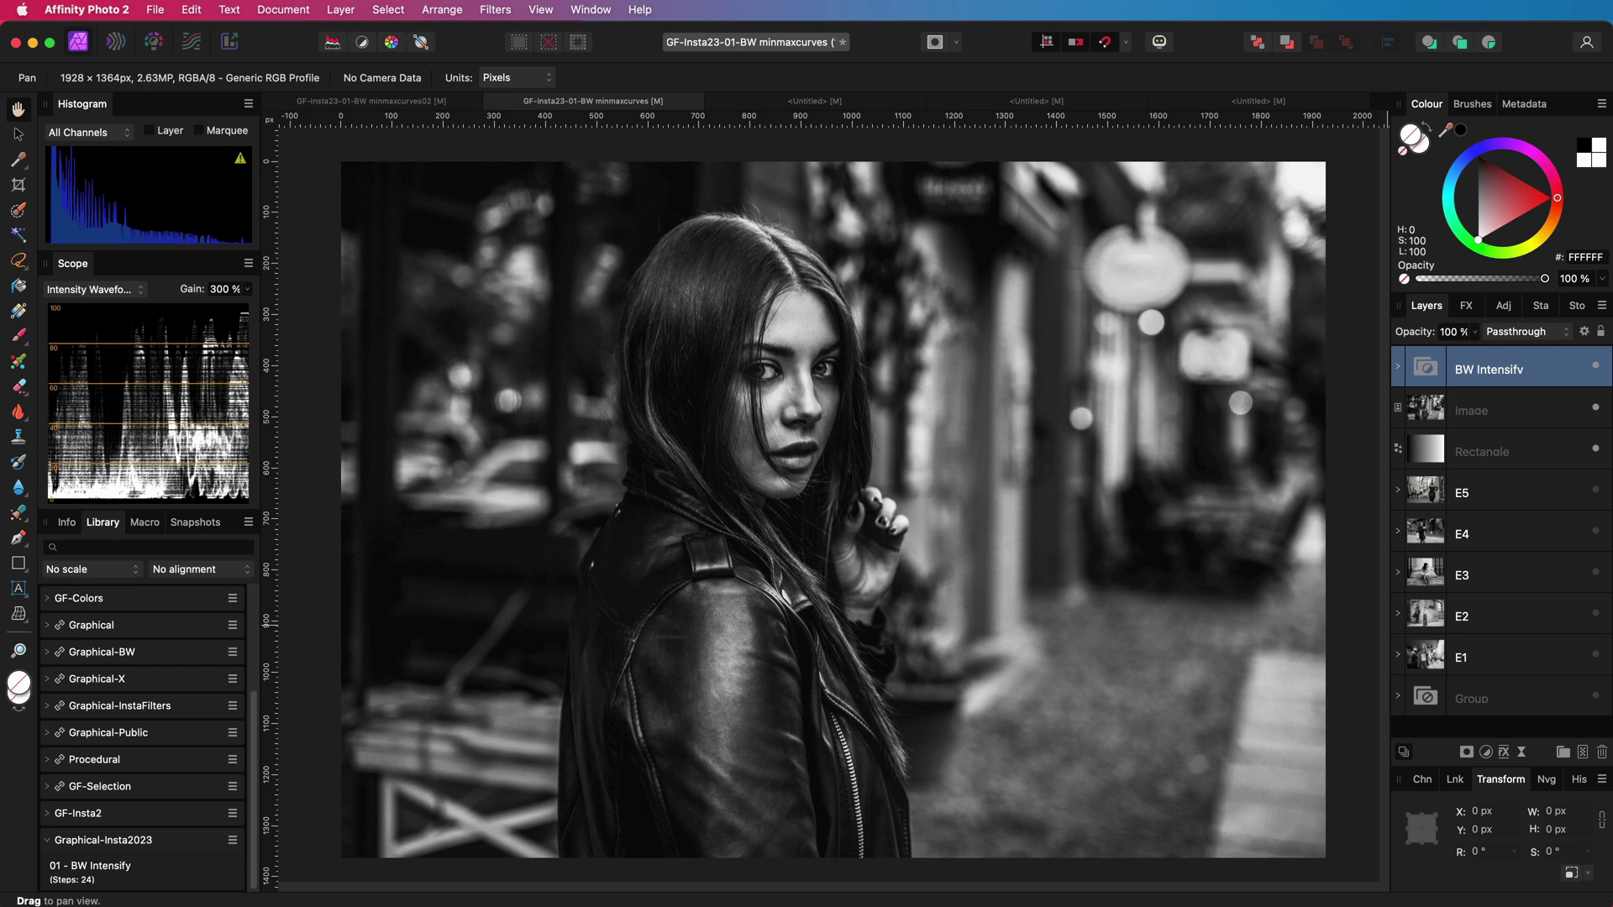
click(1596, 370)
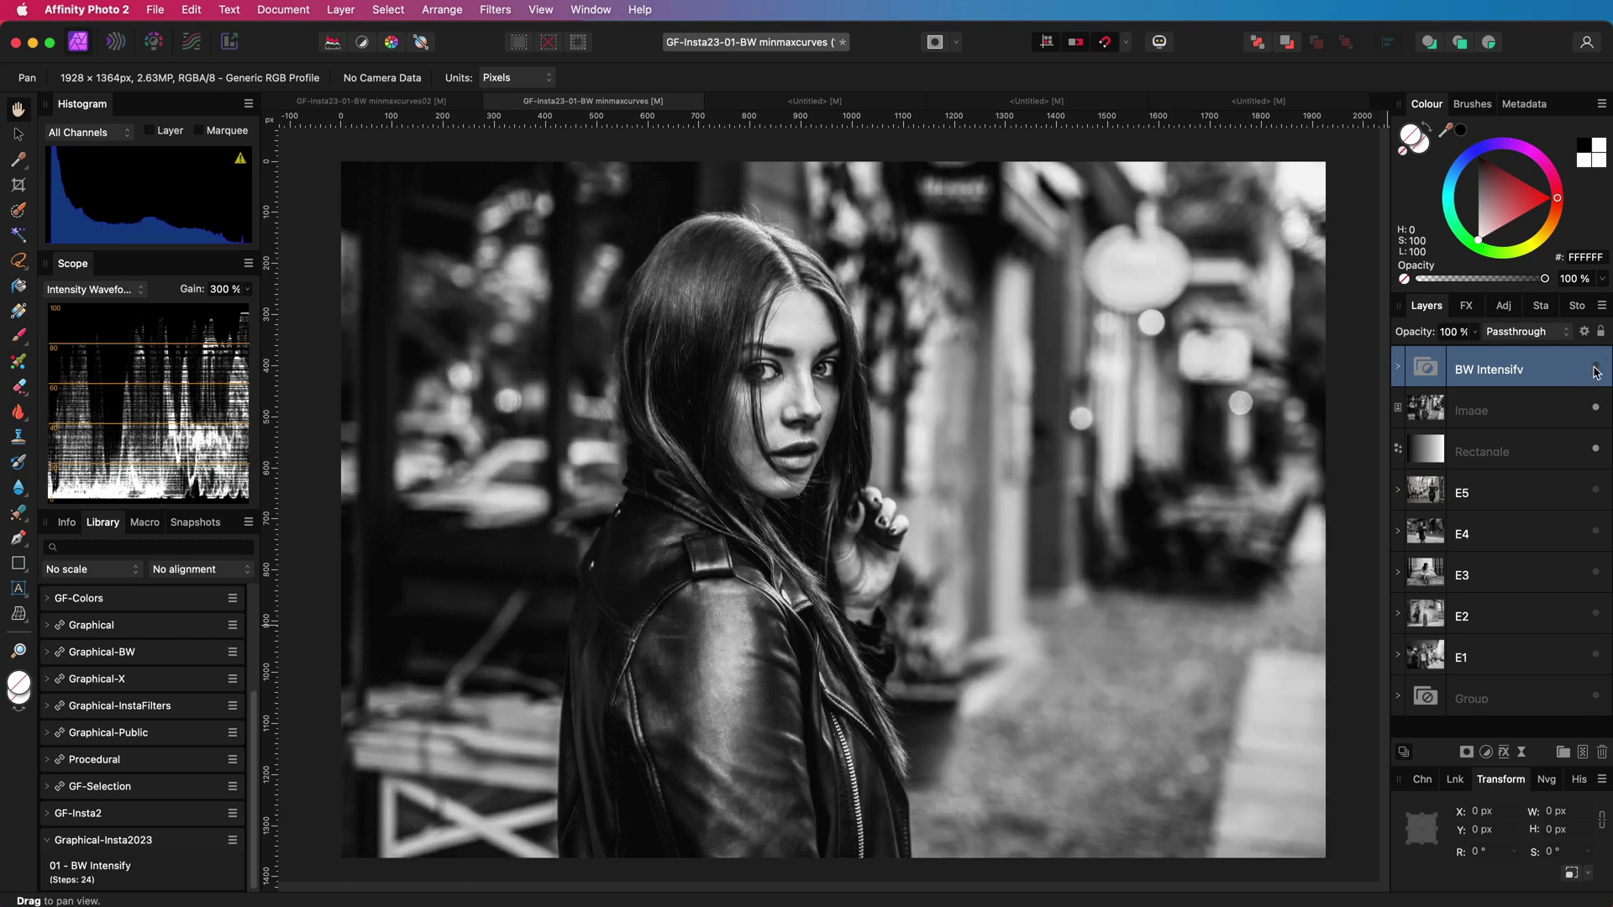
click(1596, 369)
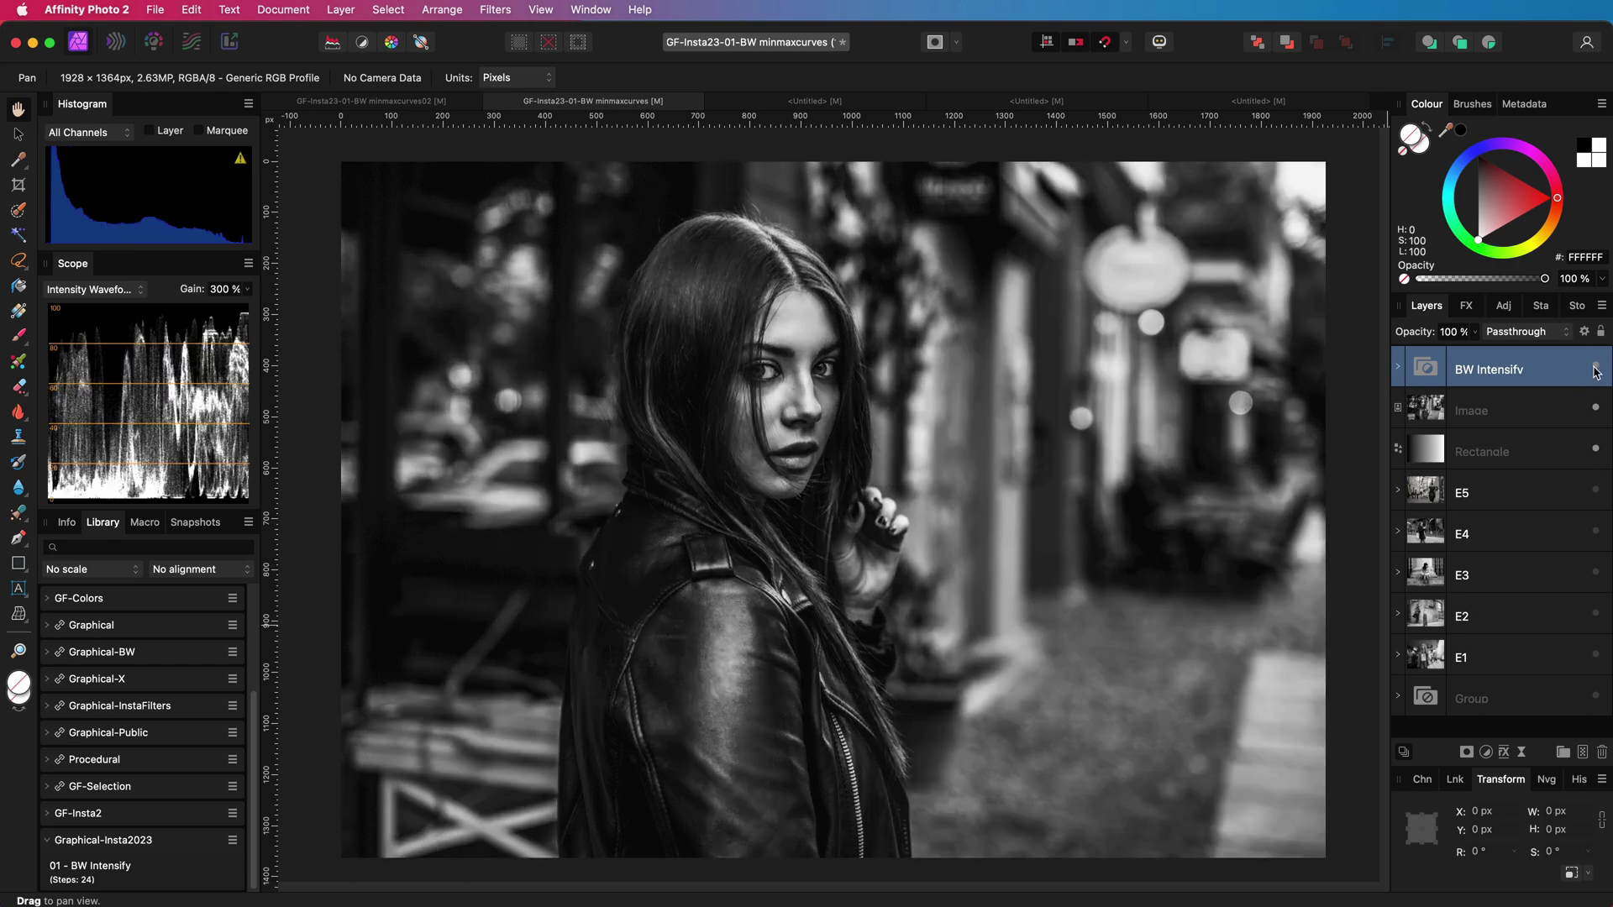
click(1597, 418)
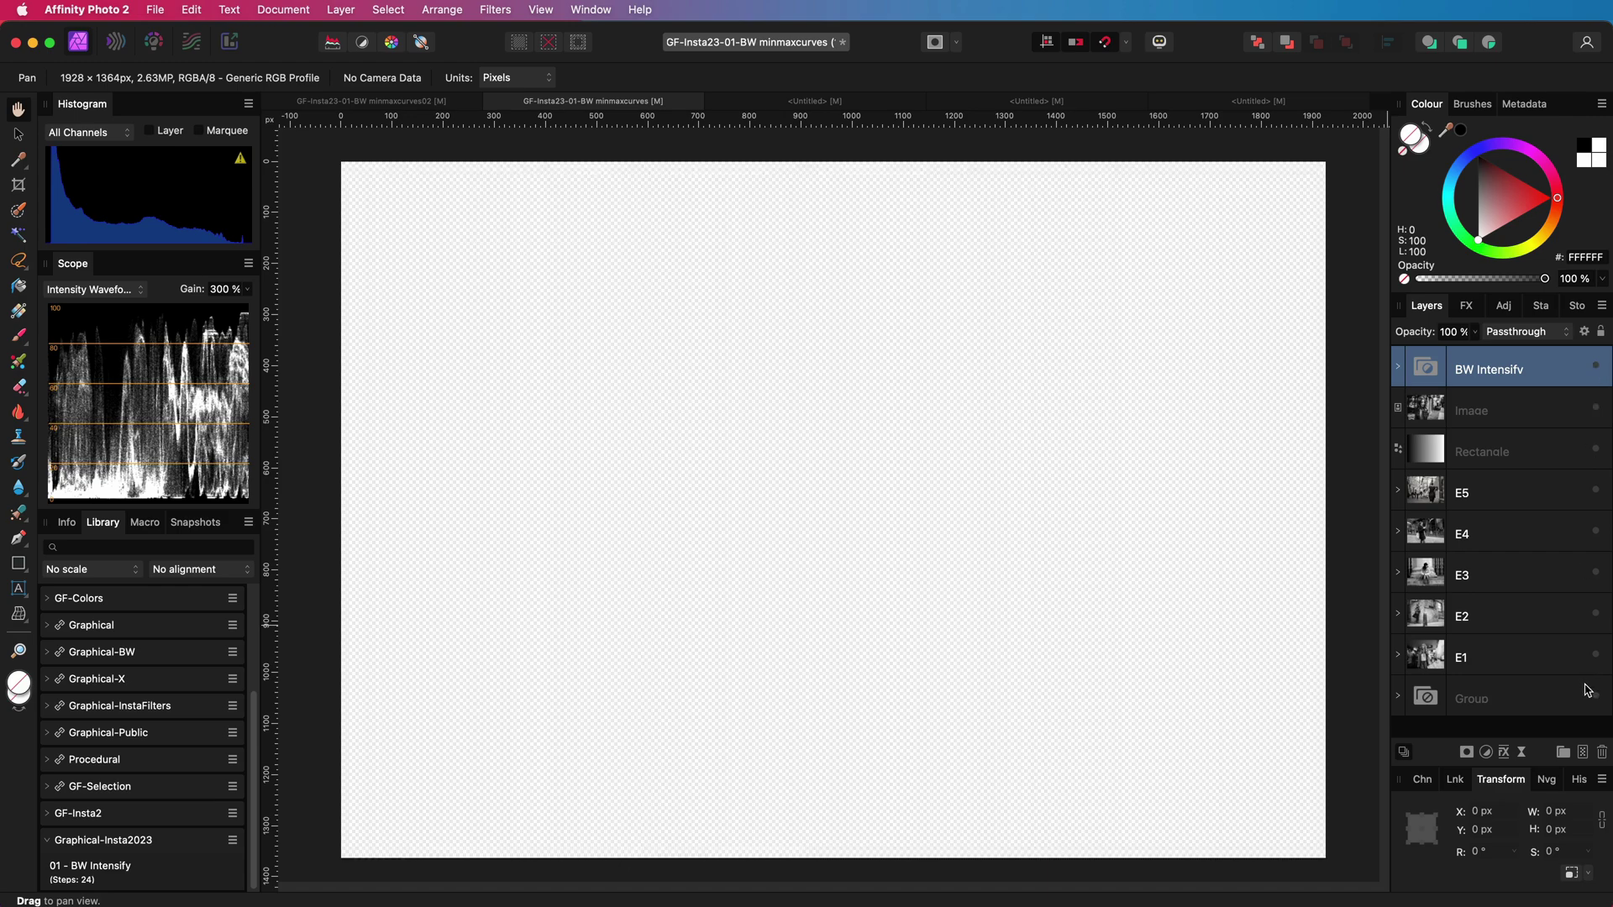
click(1596, 658)
click(1596, 370)
click(1596, 369)
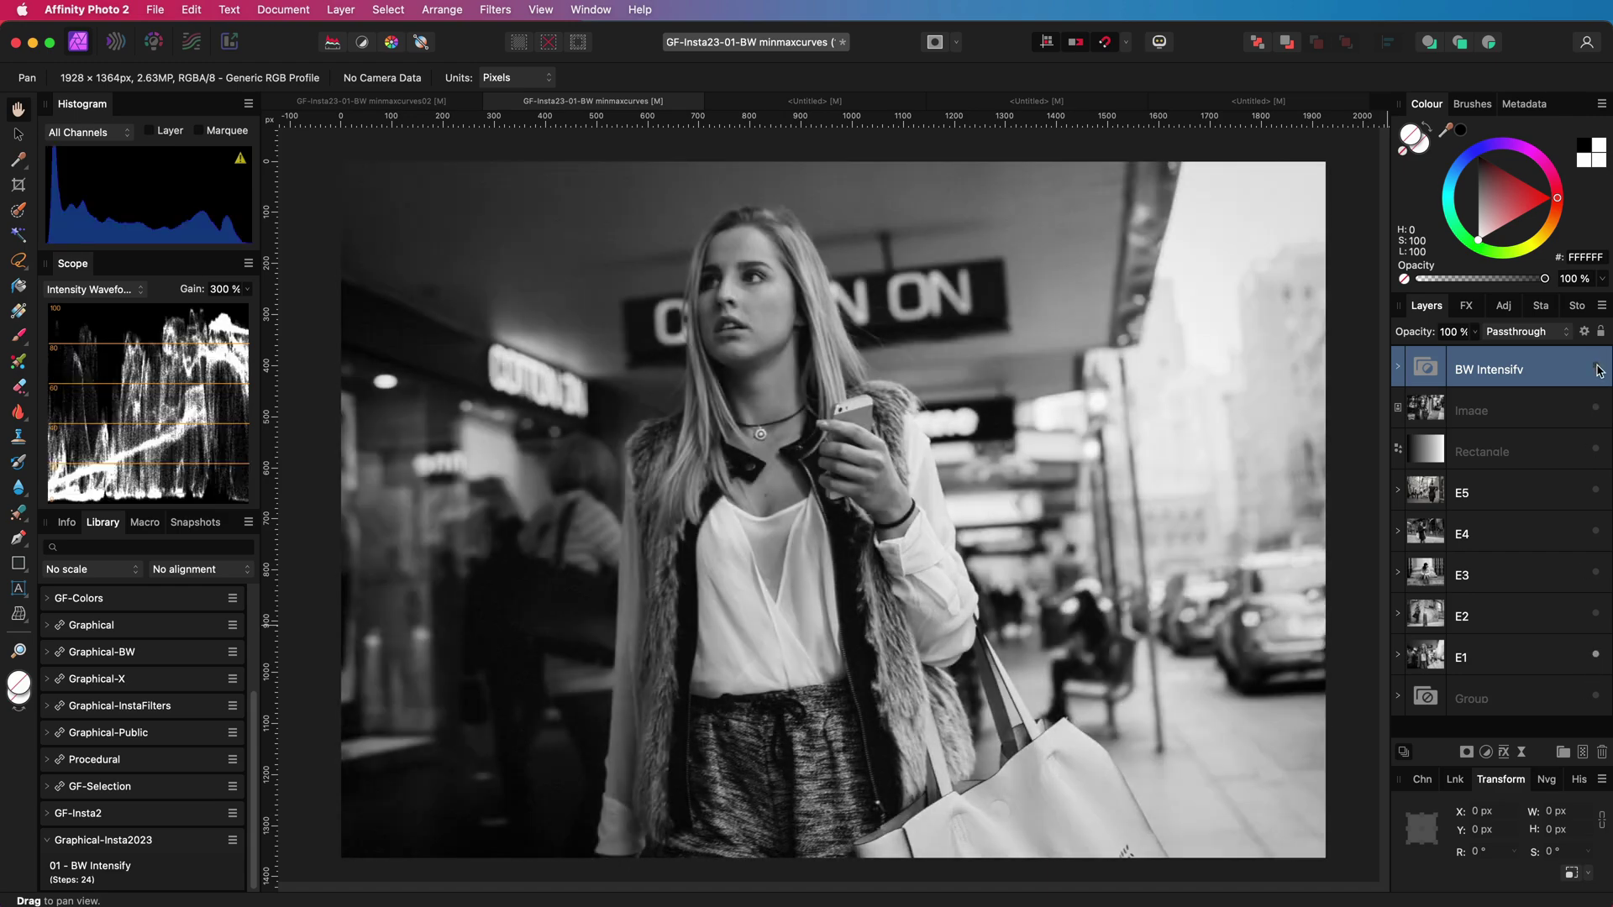
click(1596, 614)
click(1596, 370)
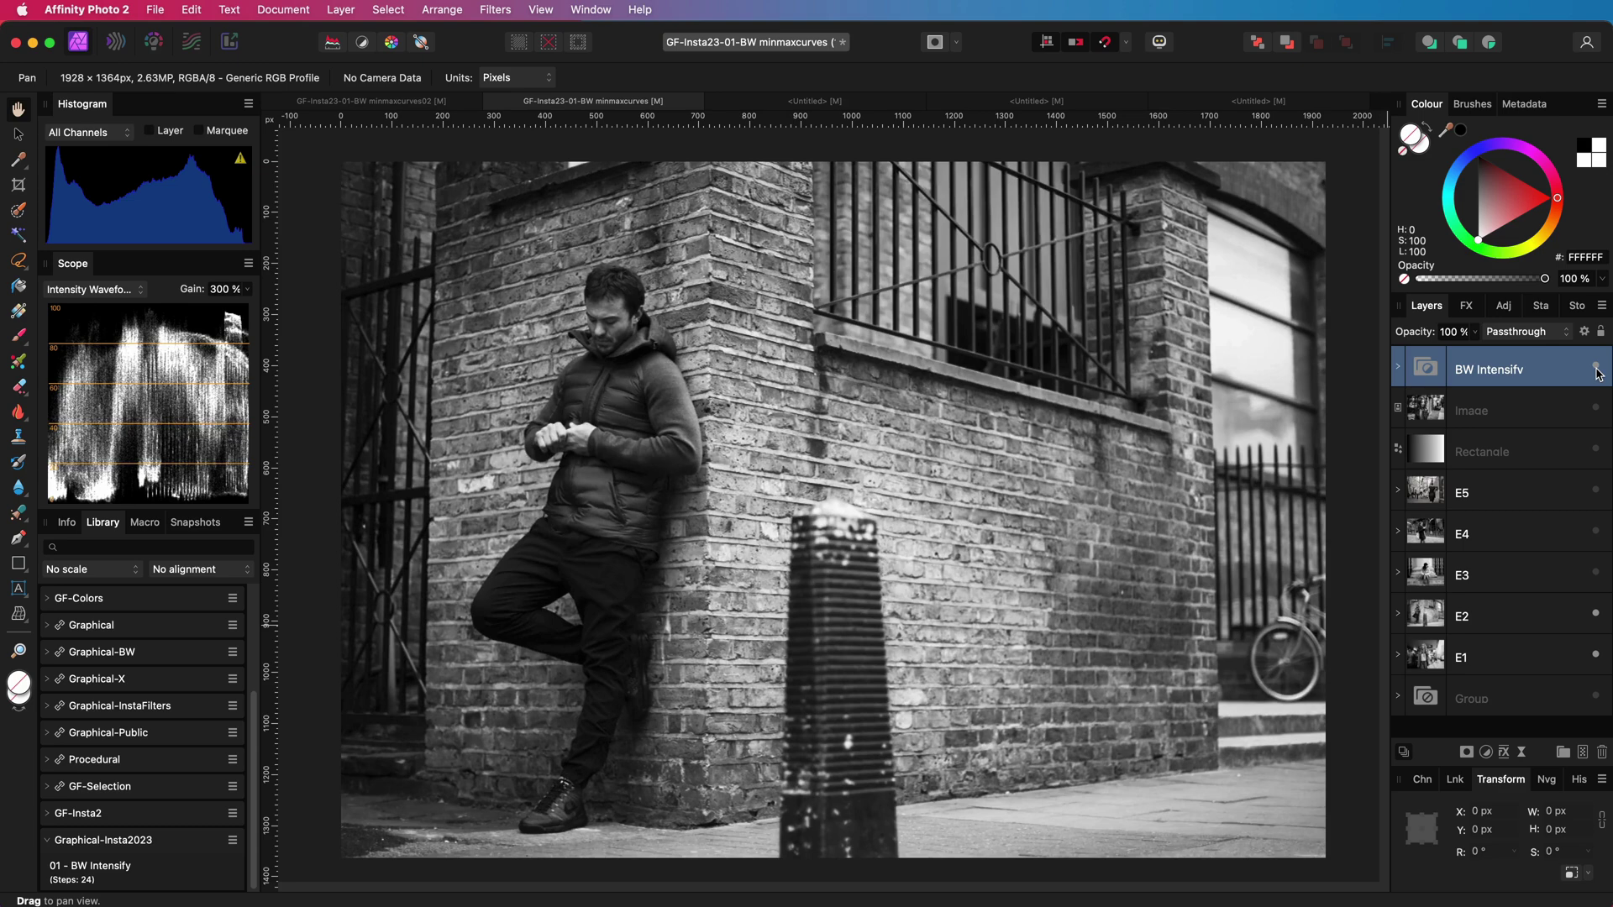
click(1597, 369)
click(1596, 369)
click(1596, 369)
click(1596, 574)
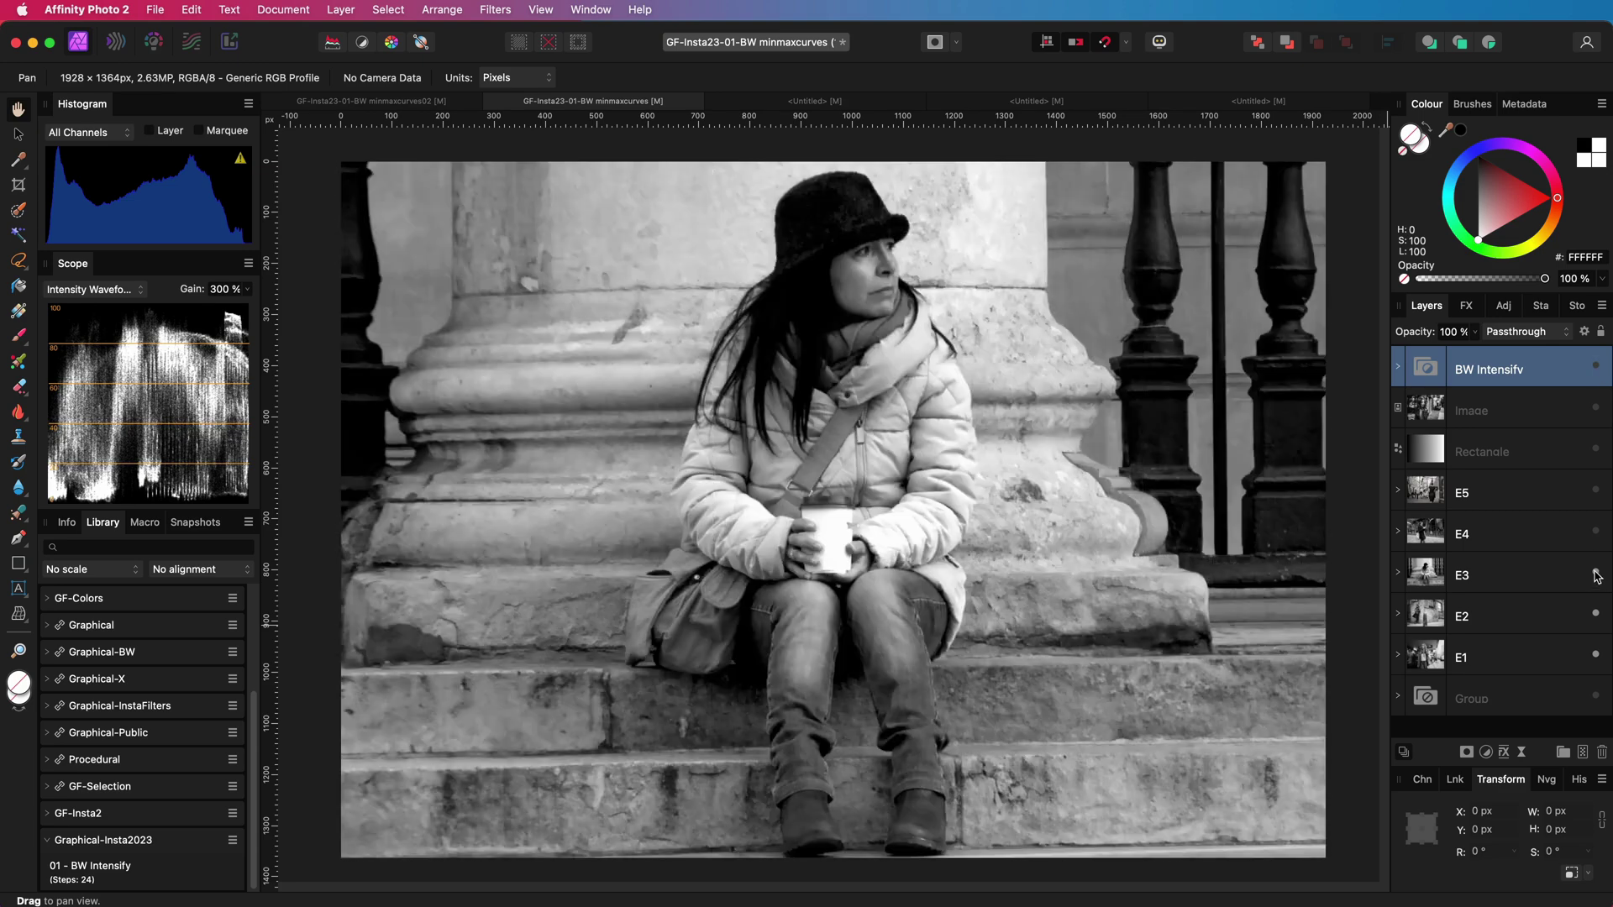
click(1597, 369)
click(1596, 370)
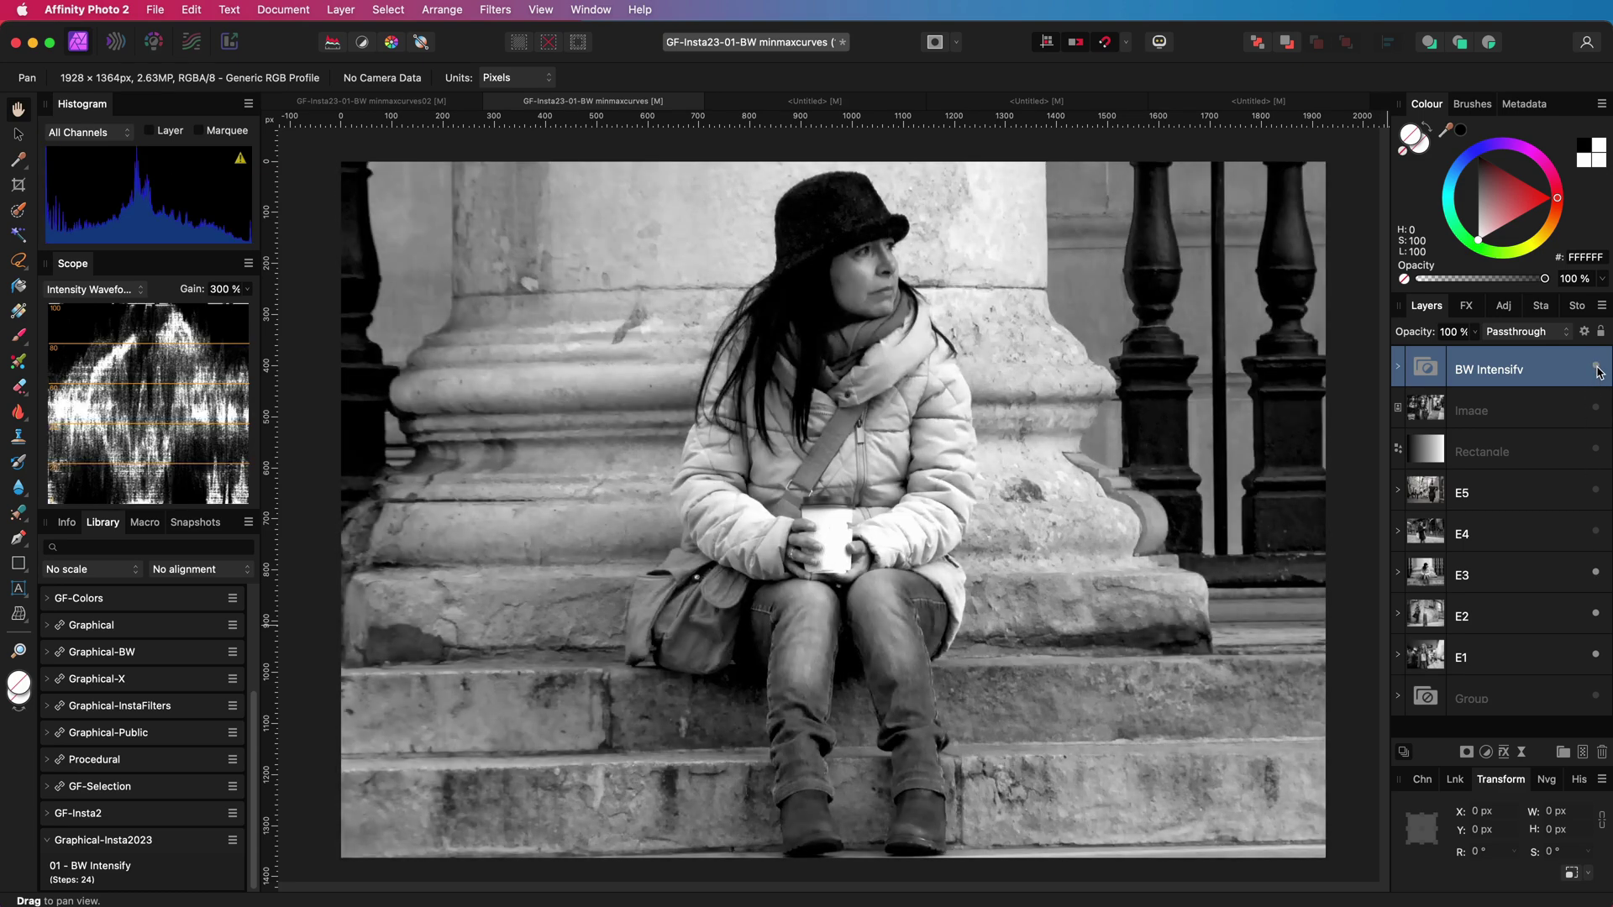
click(1596, 370)
click(1596, 370)
click(1596, 535)
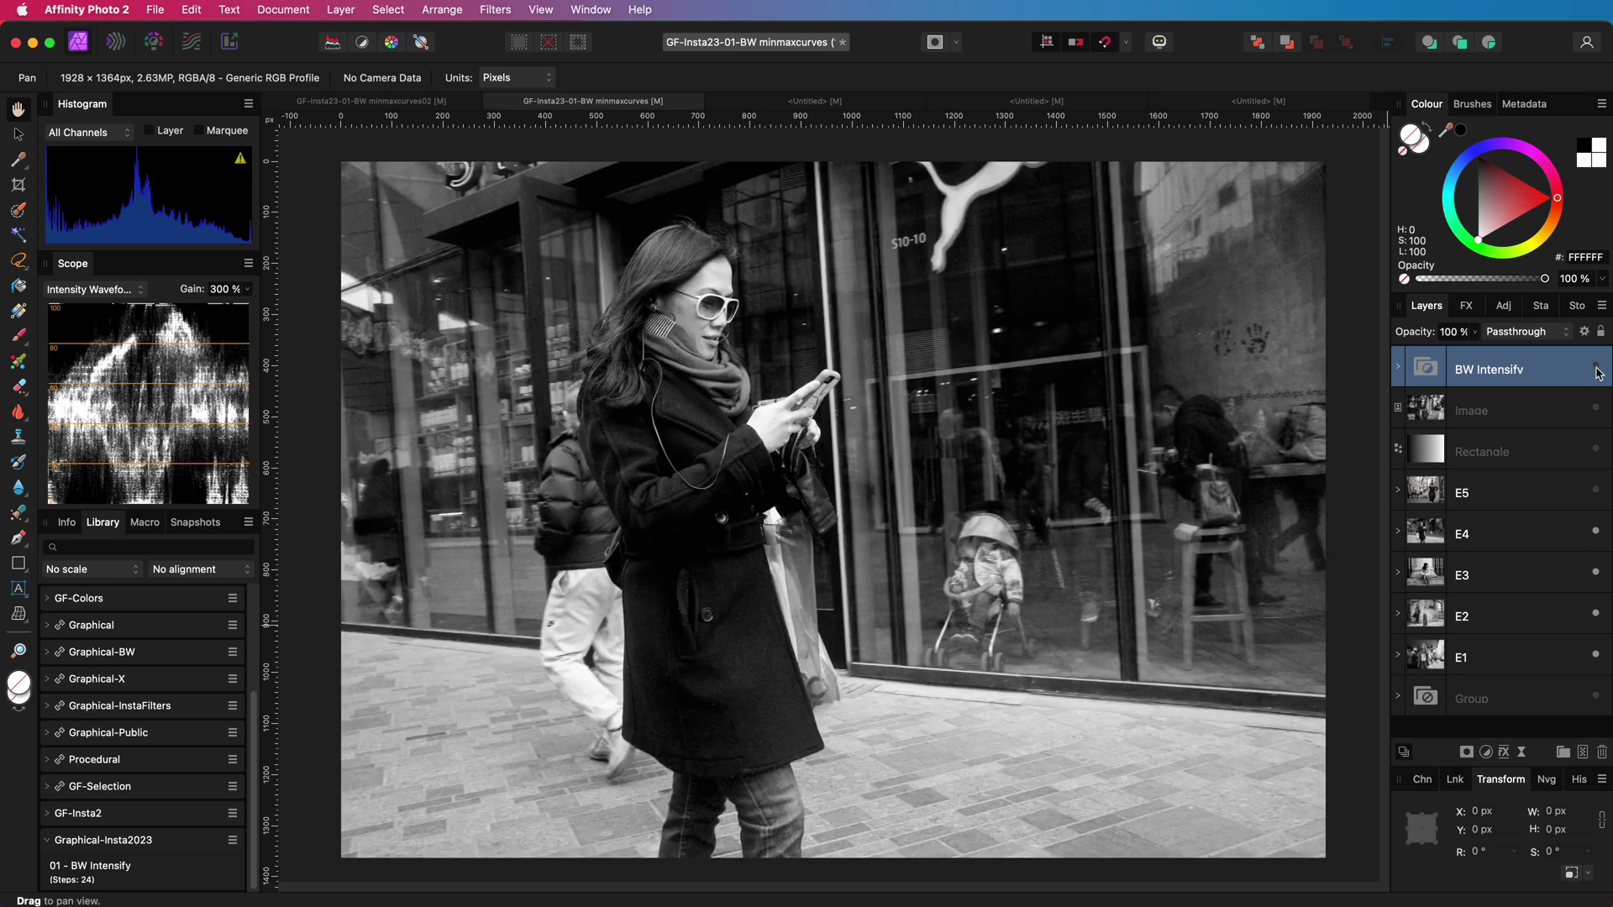
click(1596, 370)
click(1596, 370)
click(1596, 370)
click(1596, 370)
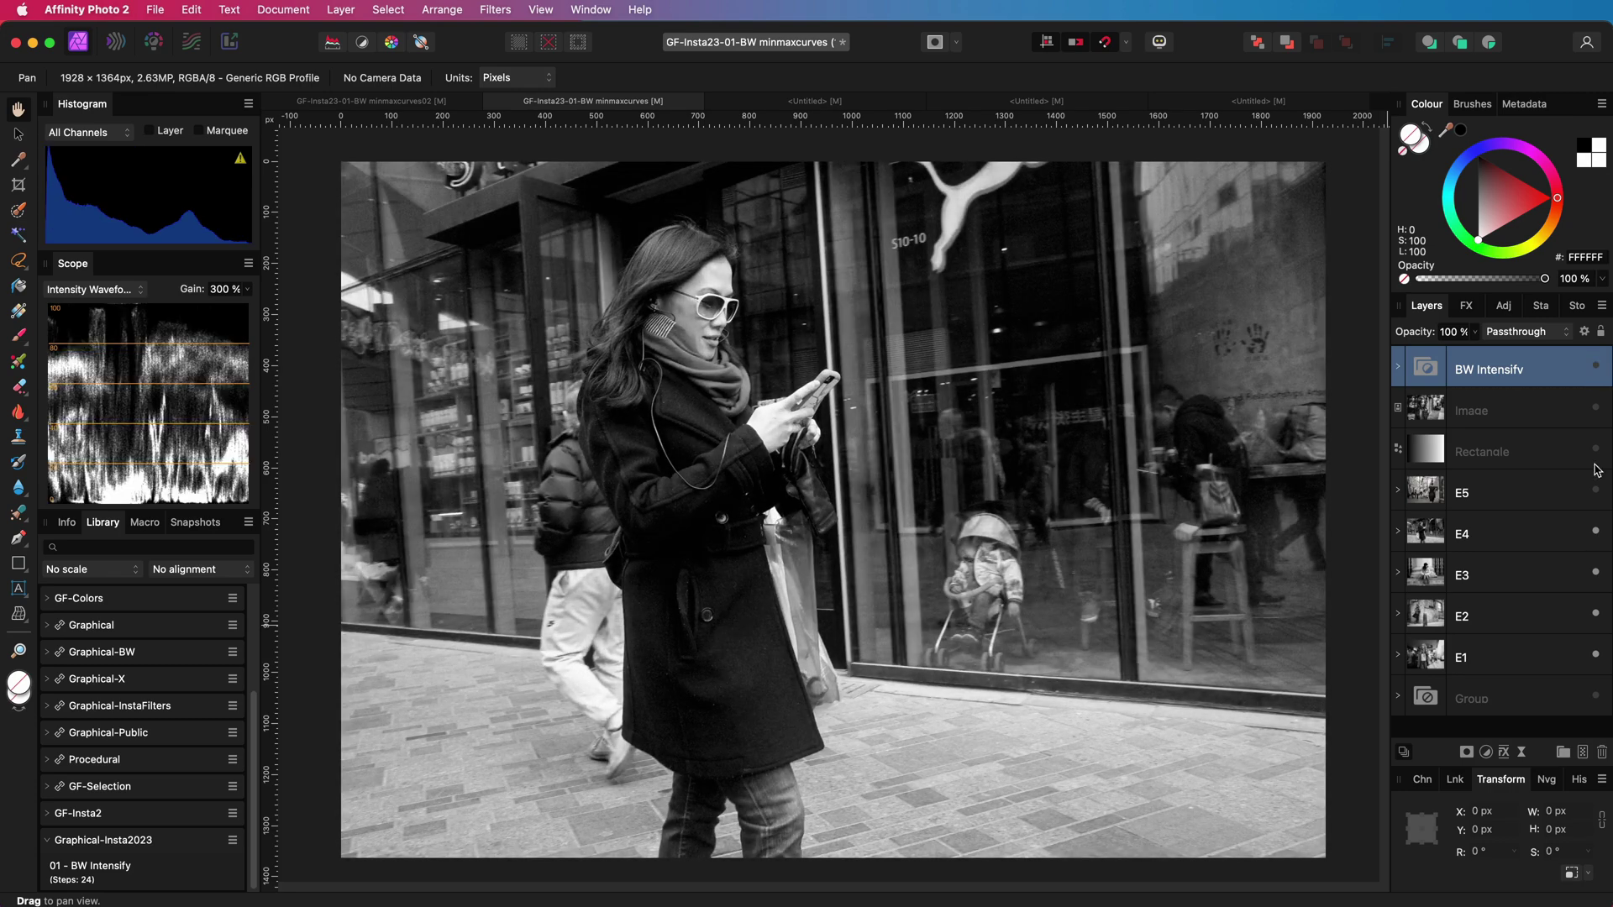
click(1596, 494)
click(1596, 369)
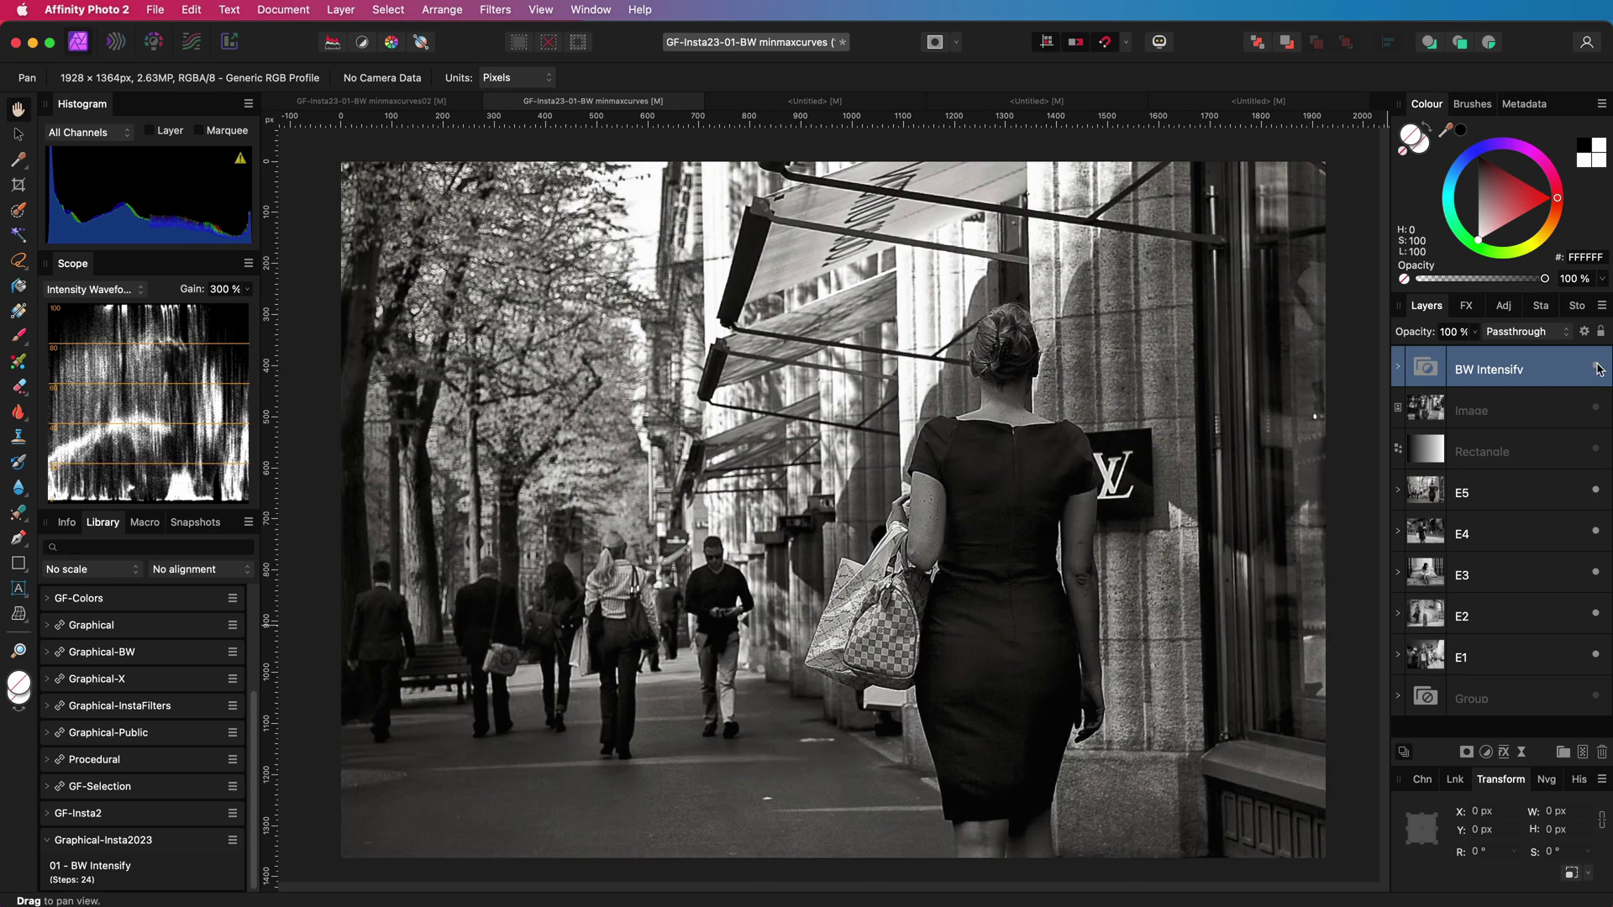
click(1597, 369)
click(1596, 370)
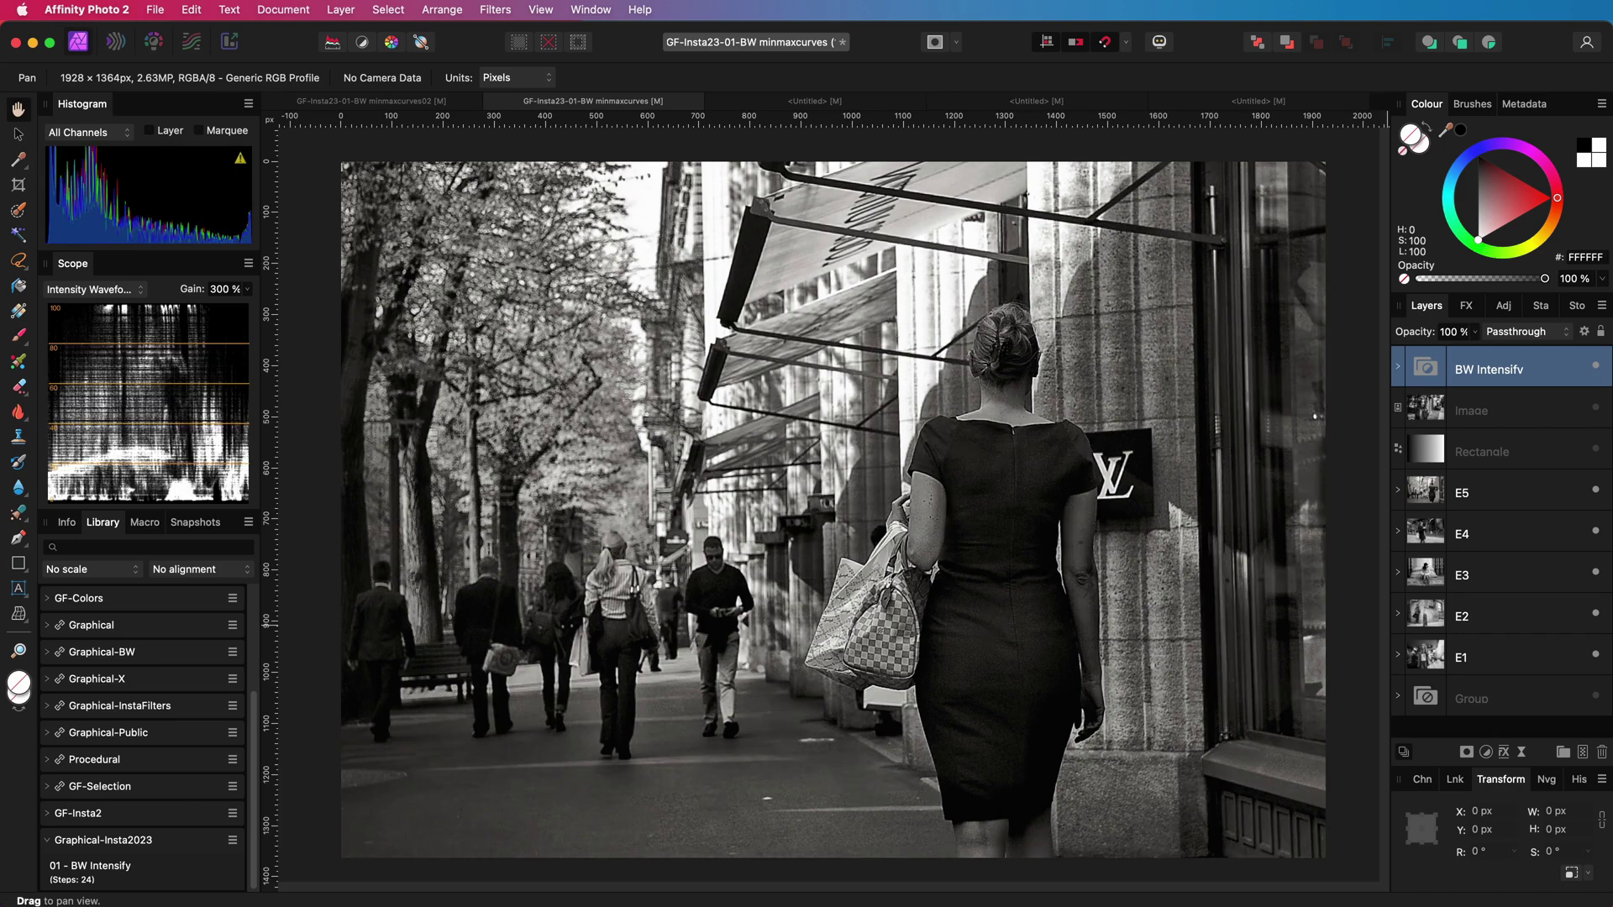
- Show the grey gradient Rectangle and paste a scope tone-graph snapshot over its left half
click(1599, 454)
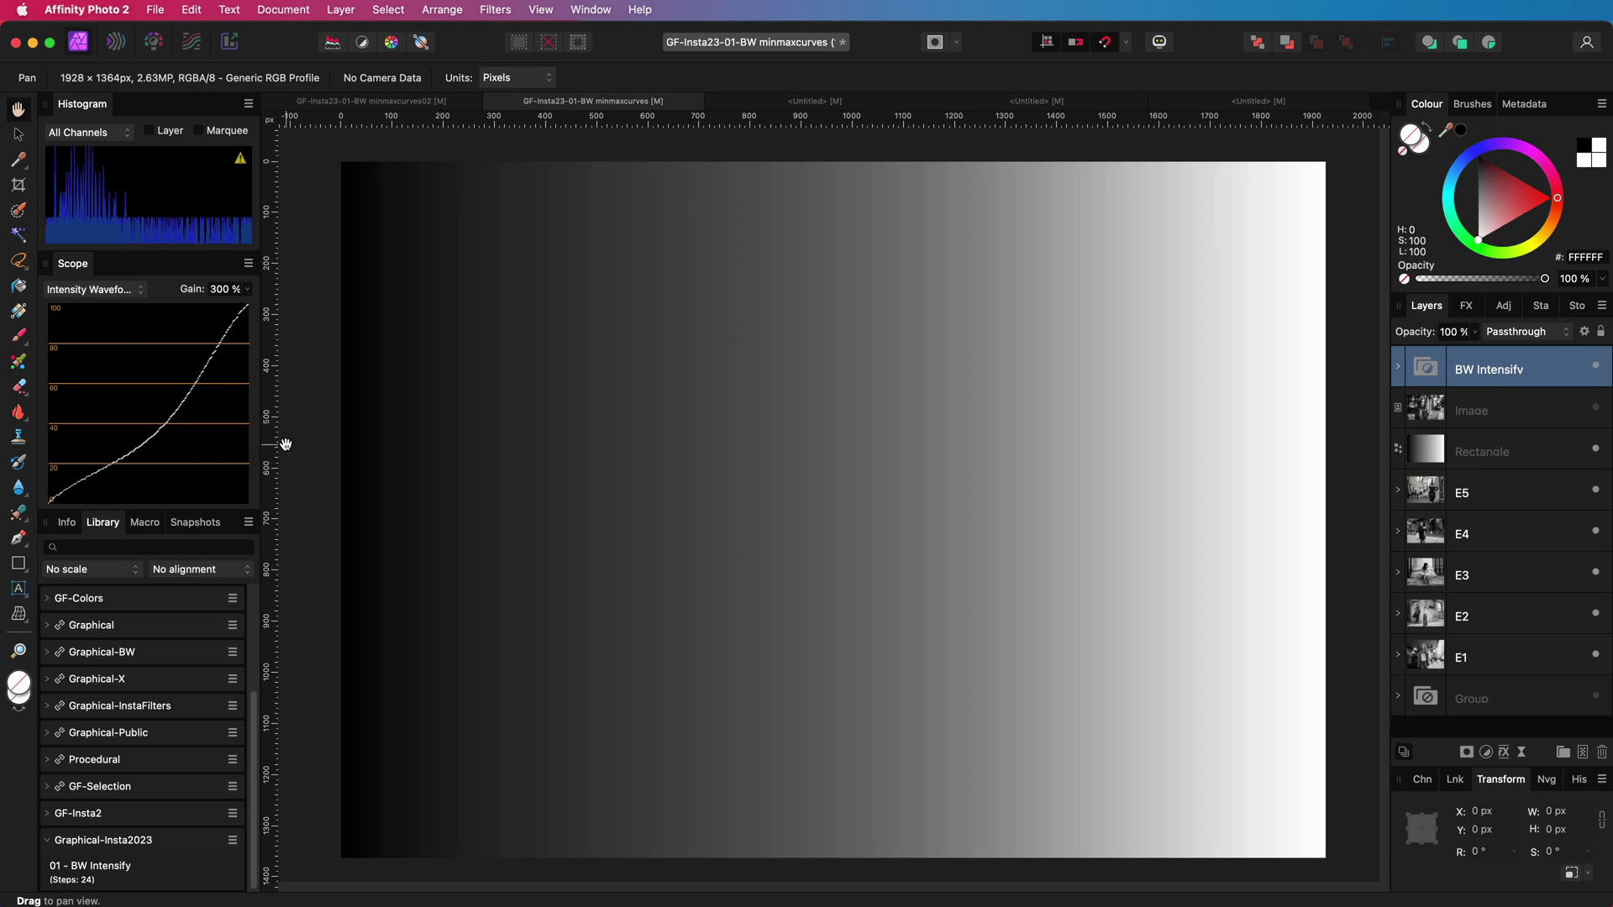
drag(49, 305, 252, 527)
key(super+v)
key(v)
drag(844, 512, 632, 501)
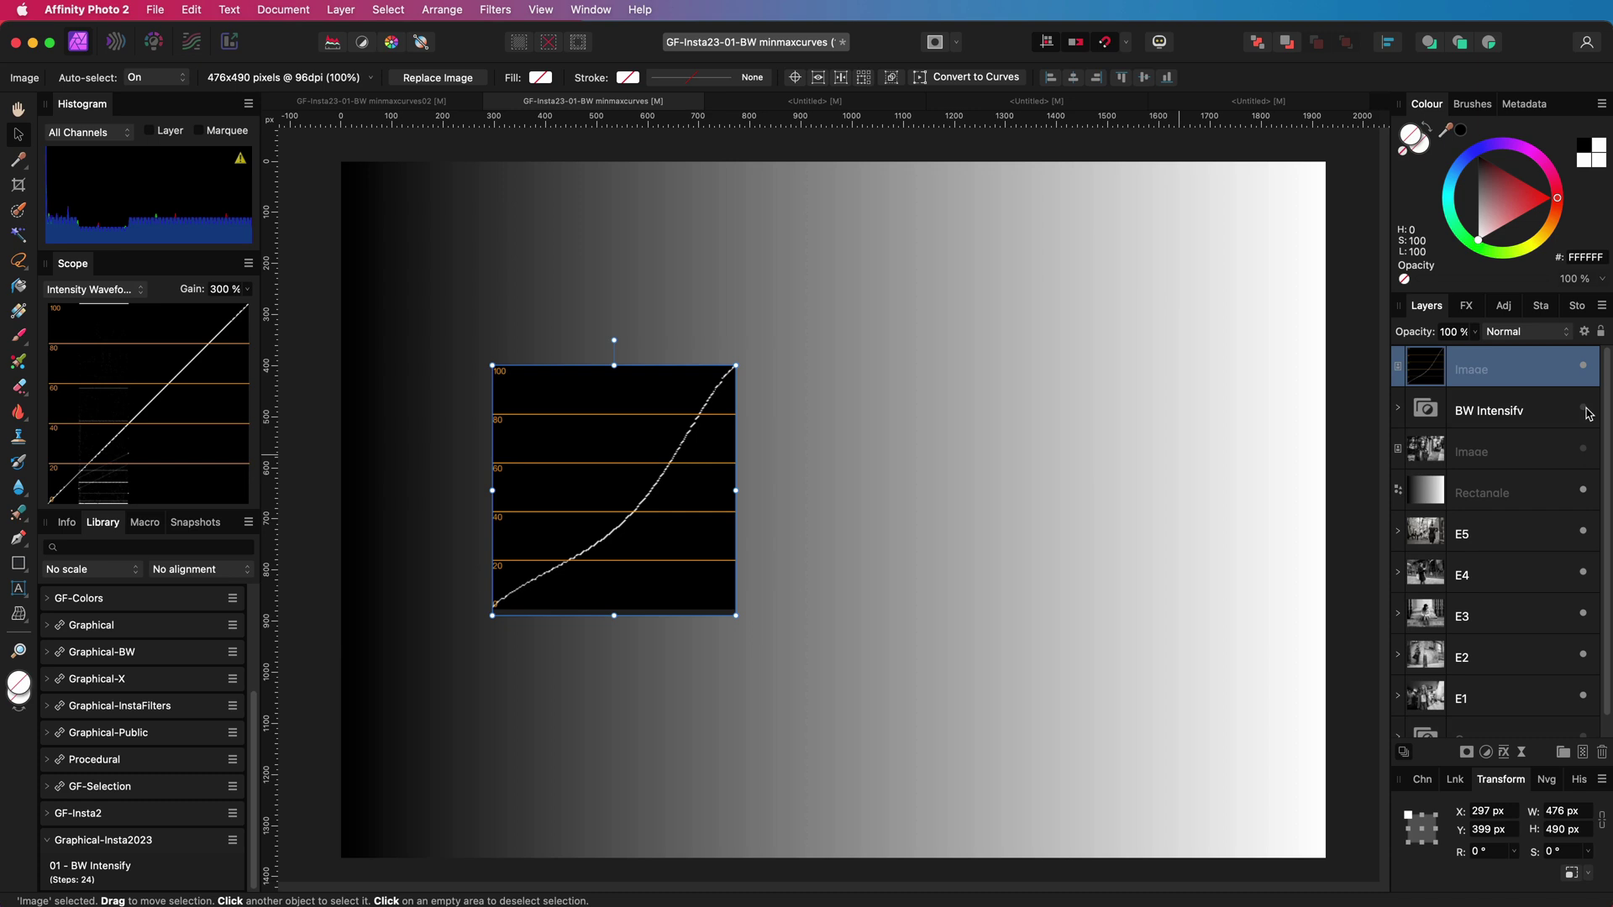
- Draw a diagonal Pen reference line across the scope graph's corner
key(p)
click(492, 606)
click(736, 365)
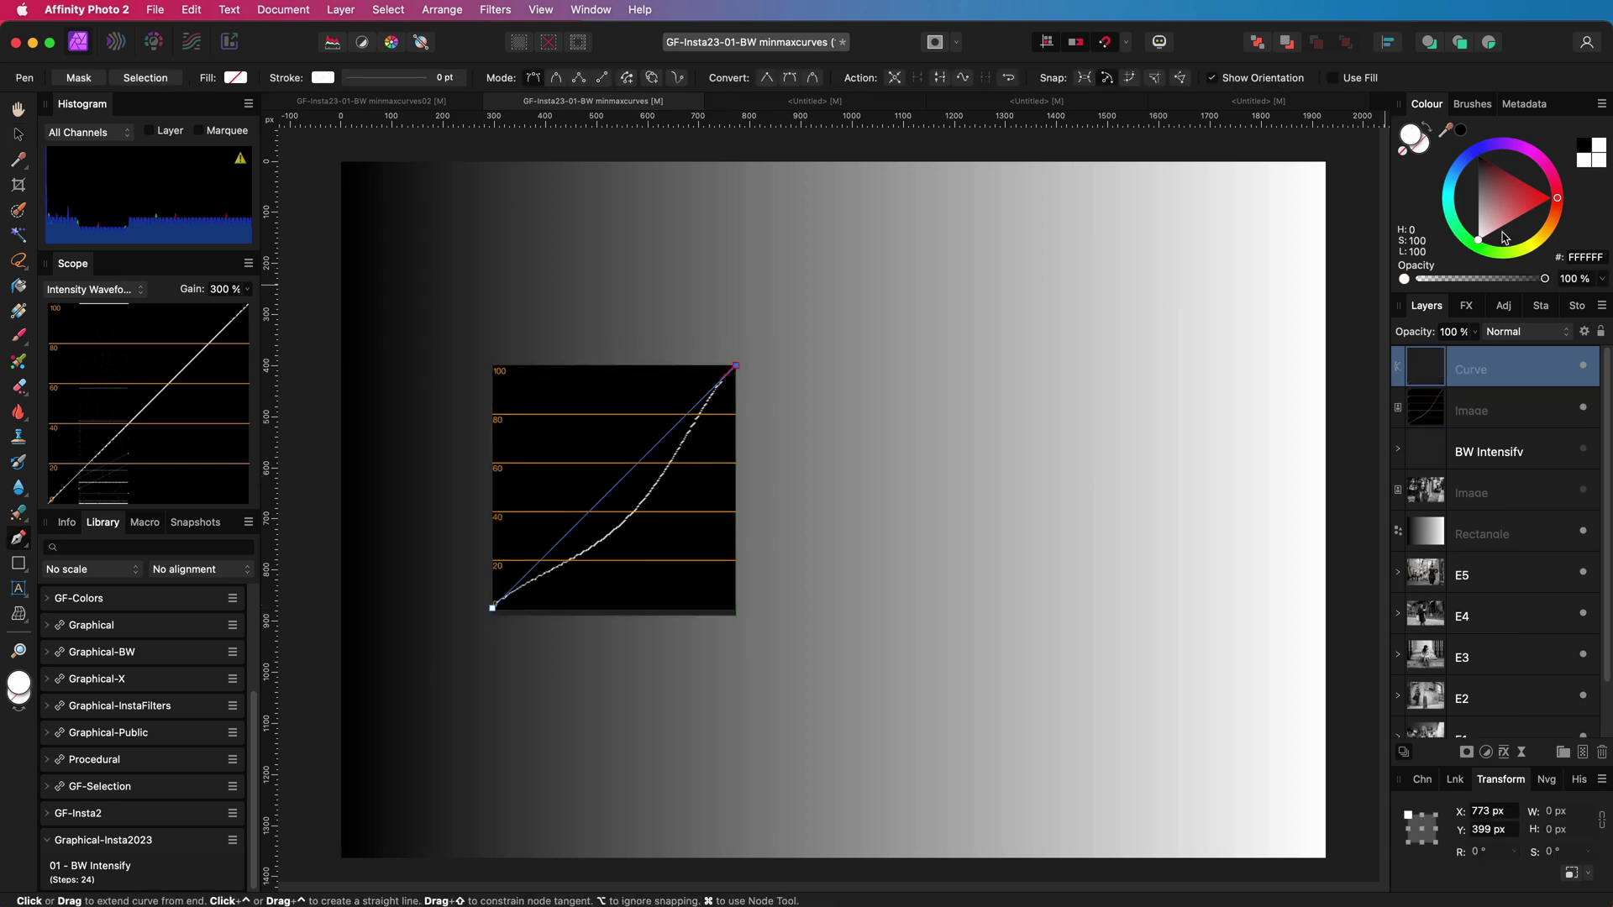
key(v)
- Add a Curves adjustment with three points bent into an S-curve like the scope graph
key(super+m)
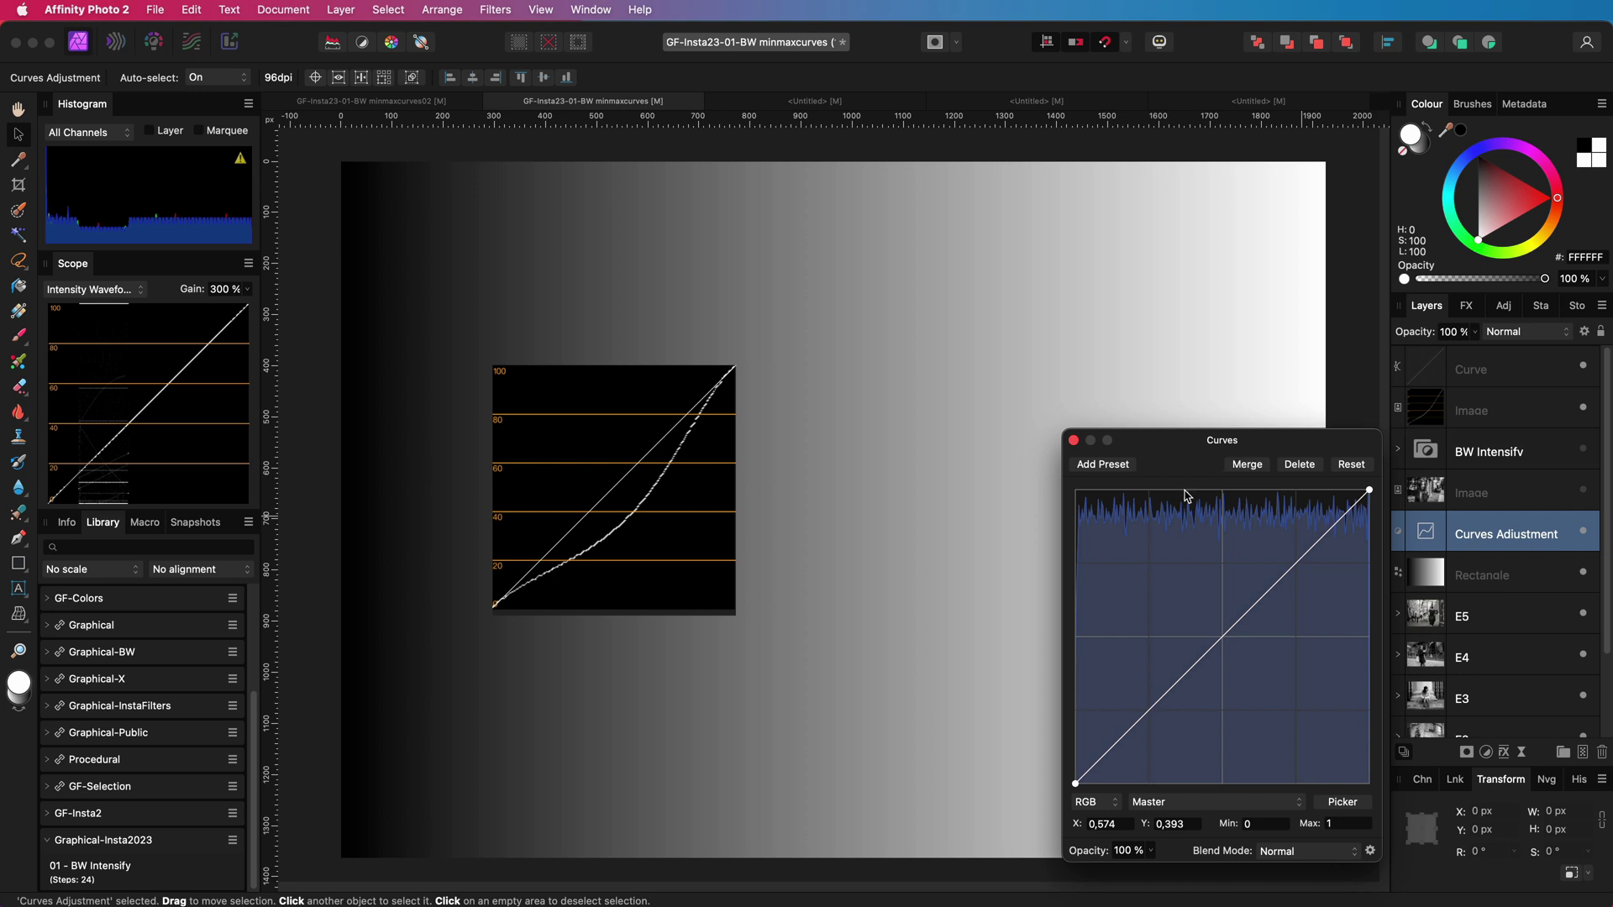
click(1254, 668)
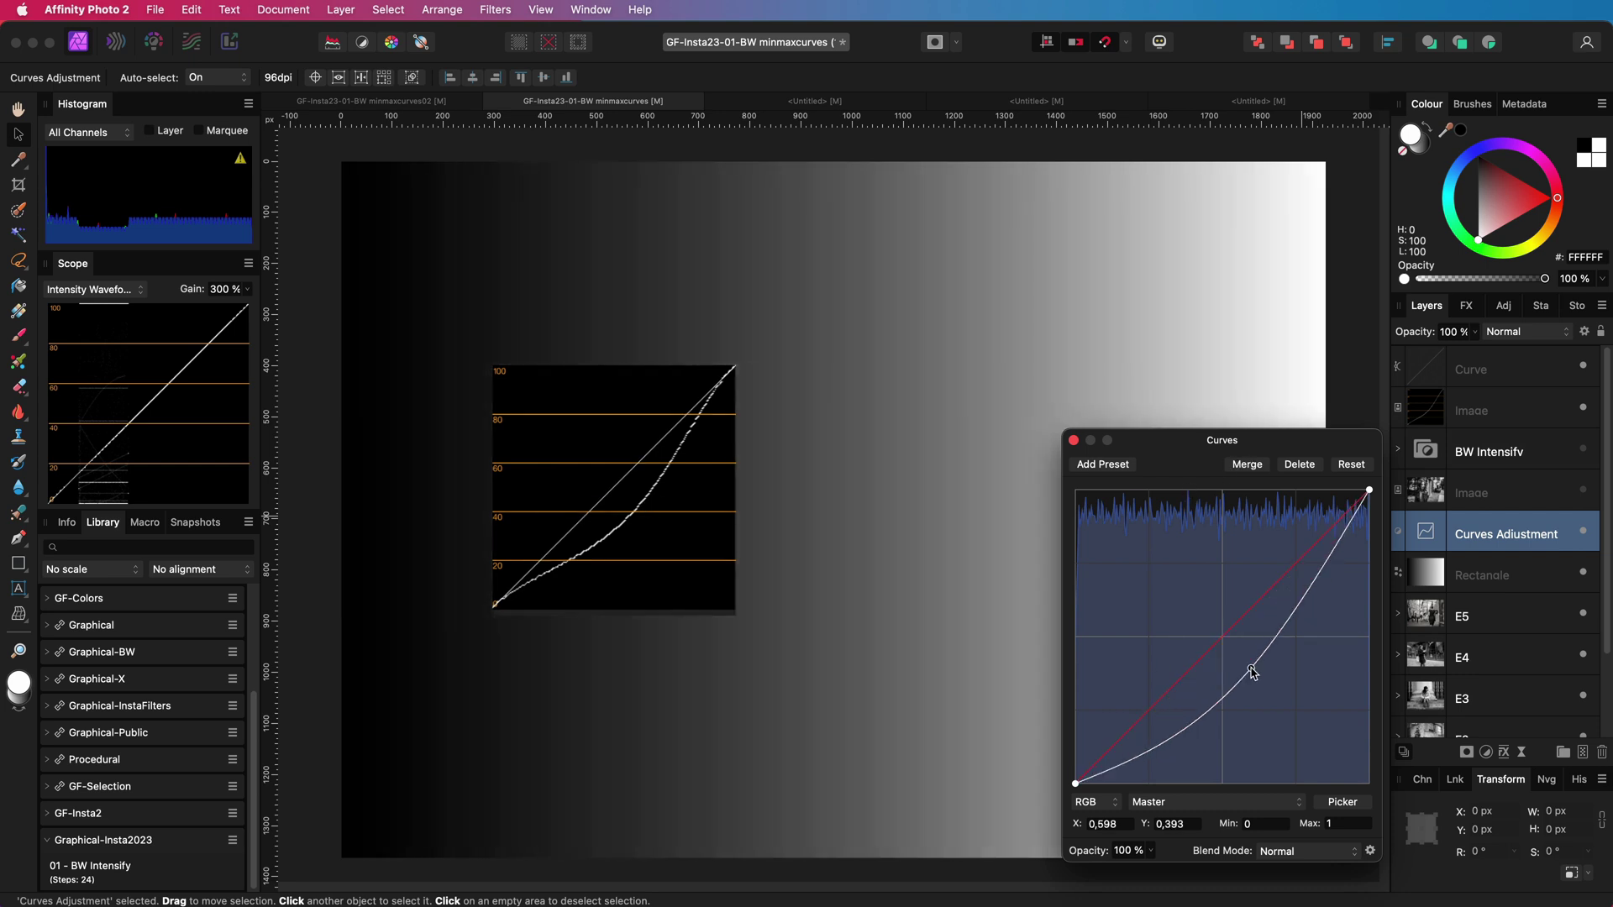
click(1129, 741)
click(1328, 540)
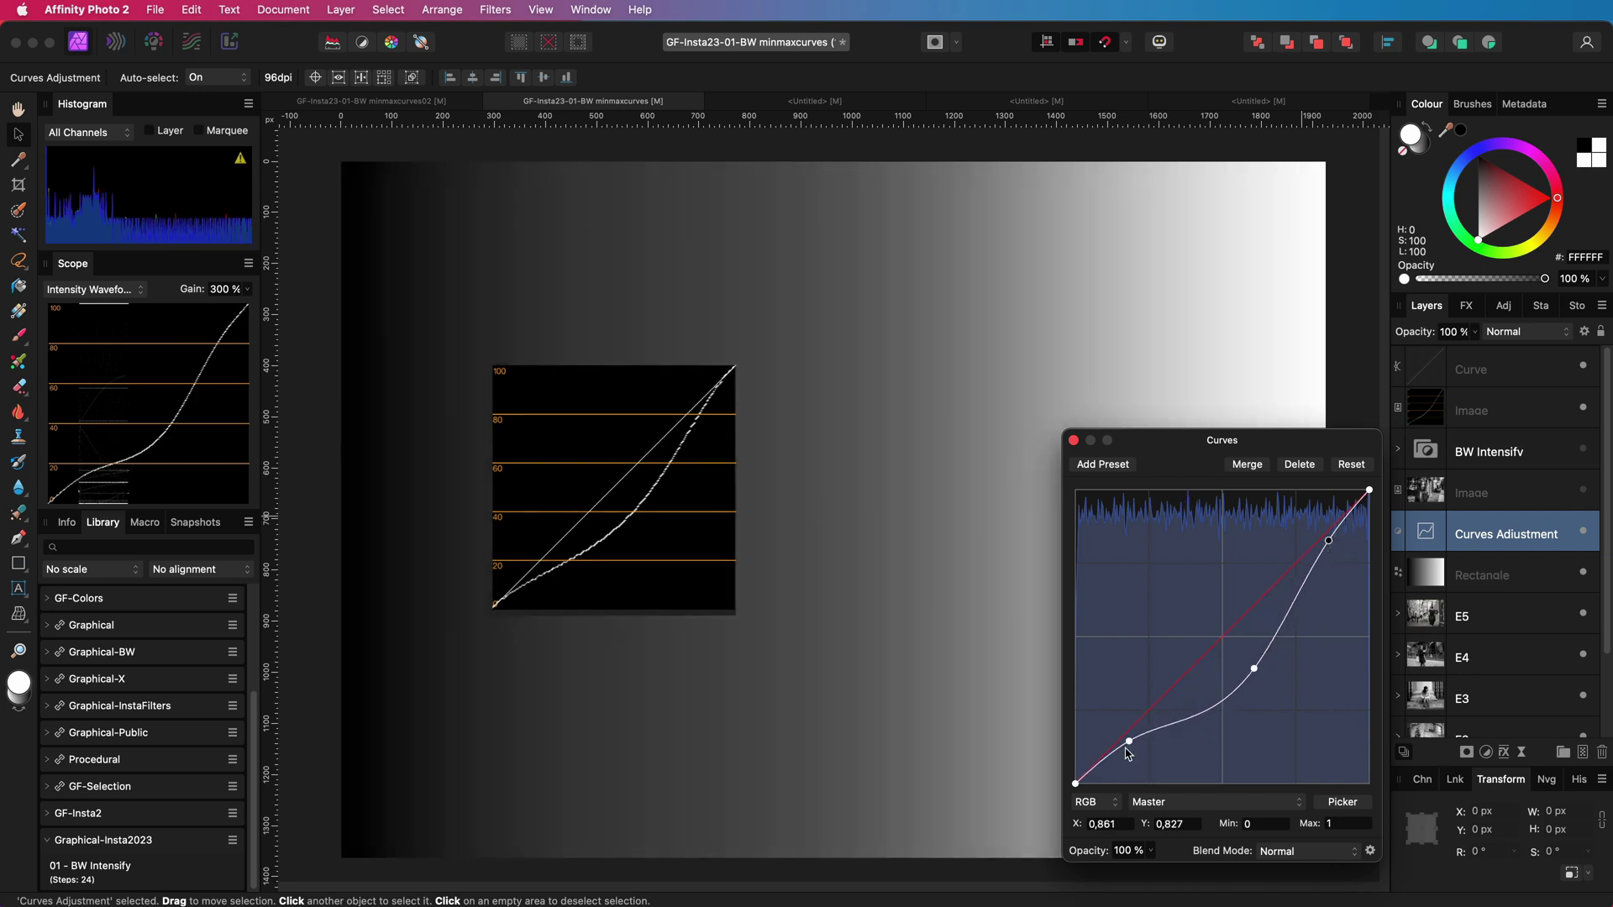
drag(1253, 669, 1248, 663)
drag(1129, 742, 1102, 766)
drag(1248, 662, 1261, 652)
drag(1328, 541, 1353, 510)
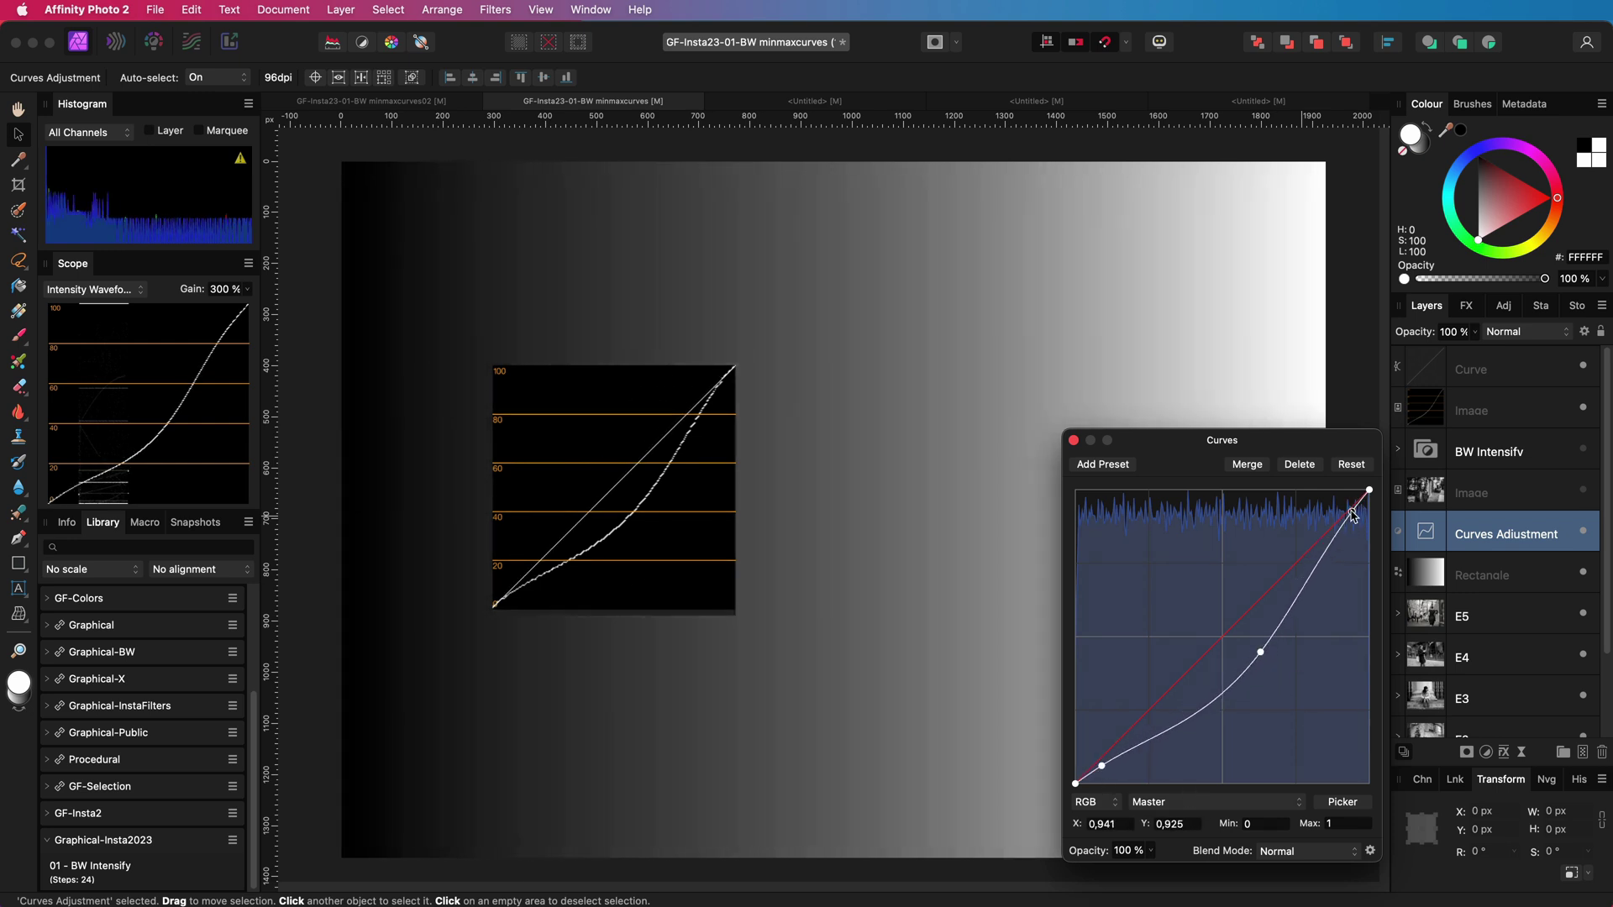
- Add a fourth lower point and refine the middle point to match the scope curve
drag(1261, 652, 1263, 663)
click(1148, 736)
drag(1148, 737, 1174, 727)
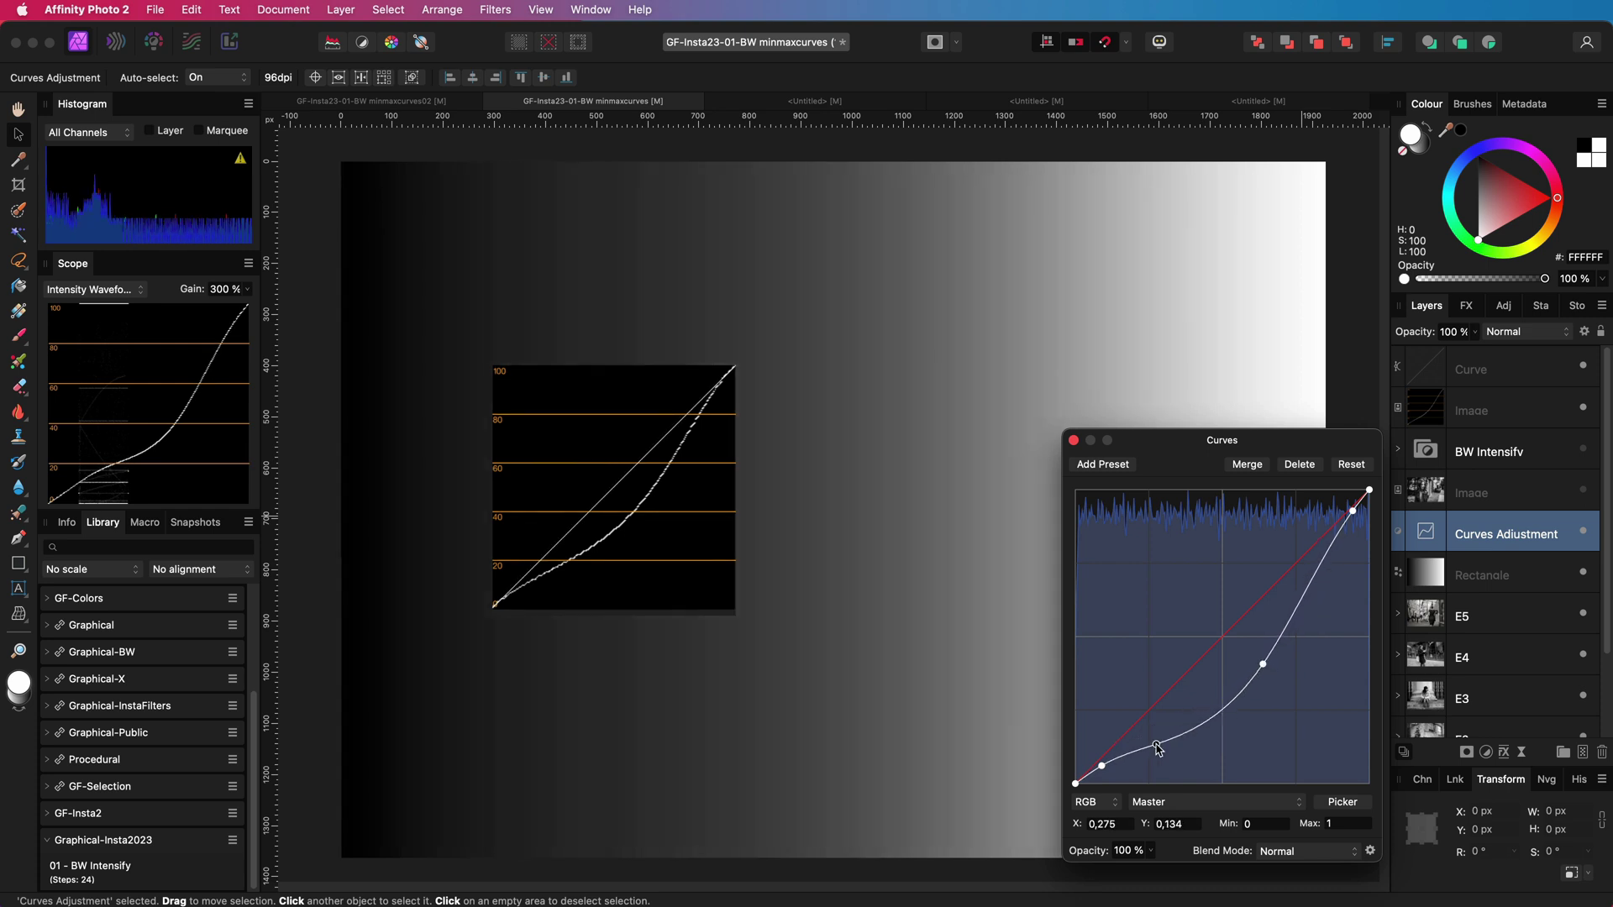
mouse_move(1262, 664)
mouse_down()
mouse_move(1235, 673)
mouse_move(1278, 642)
mouse_up()
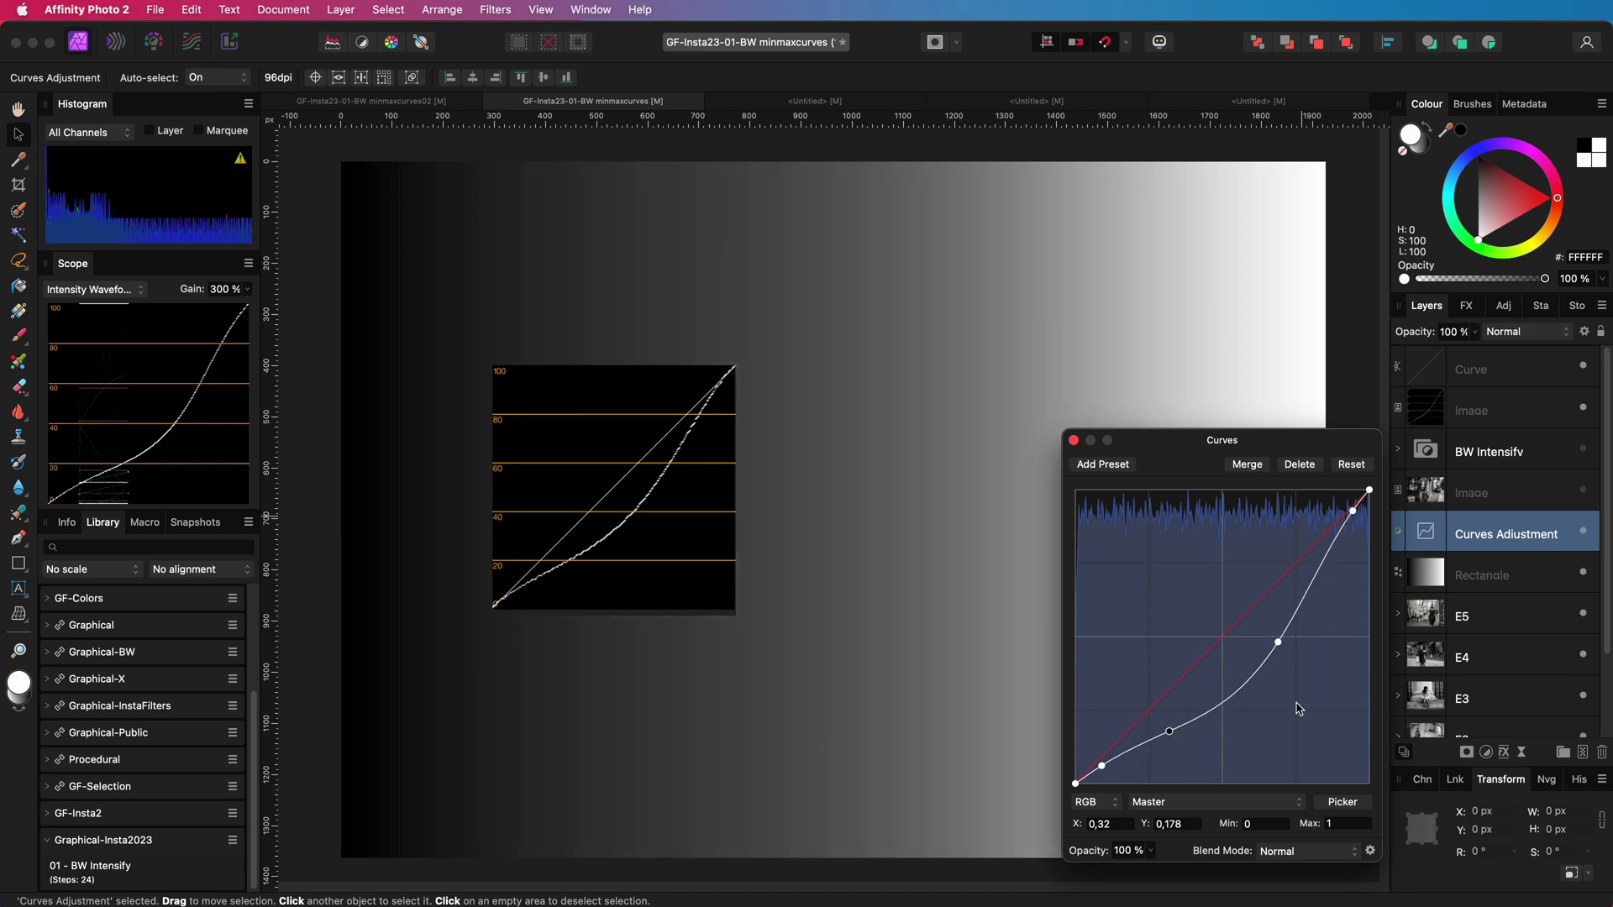
click(1281, 644)
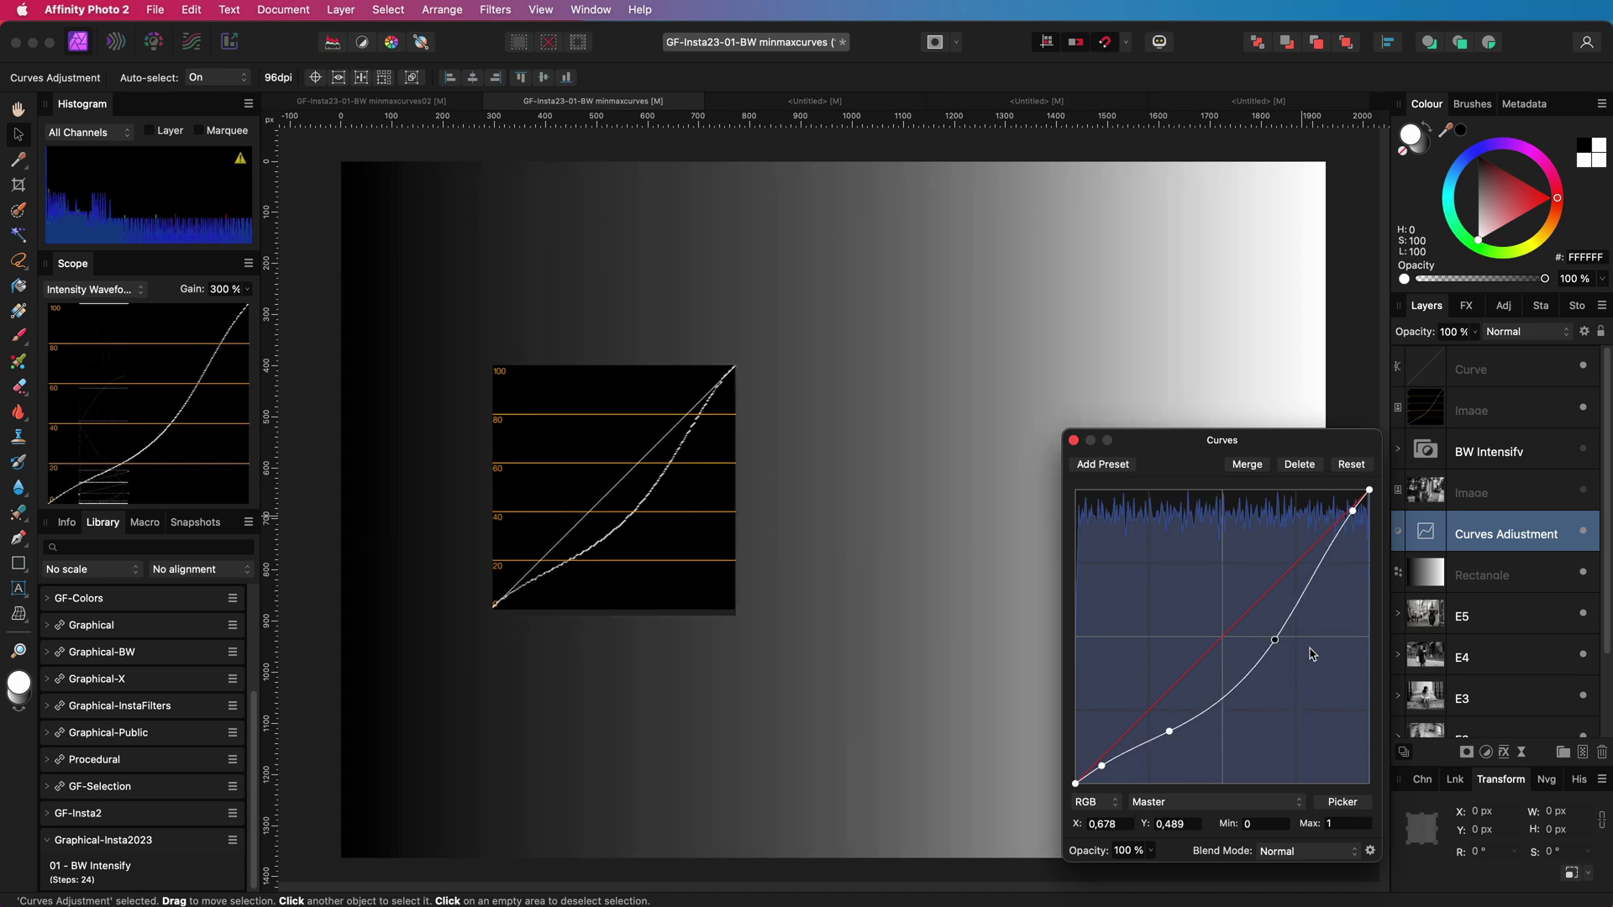
key(Escape)
- Hide the gradient and toggle the new Curves adjustment to compare the street photo
click(1583, 574)
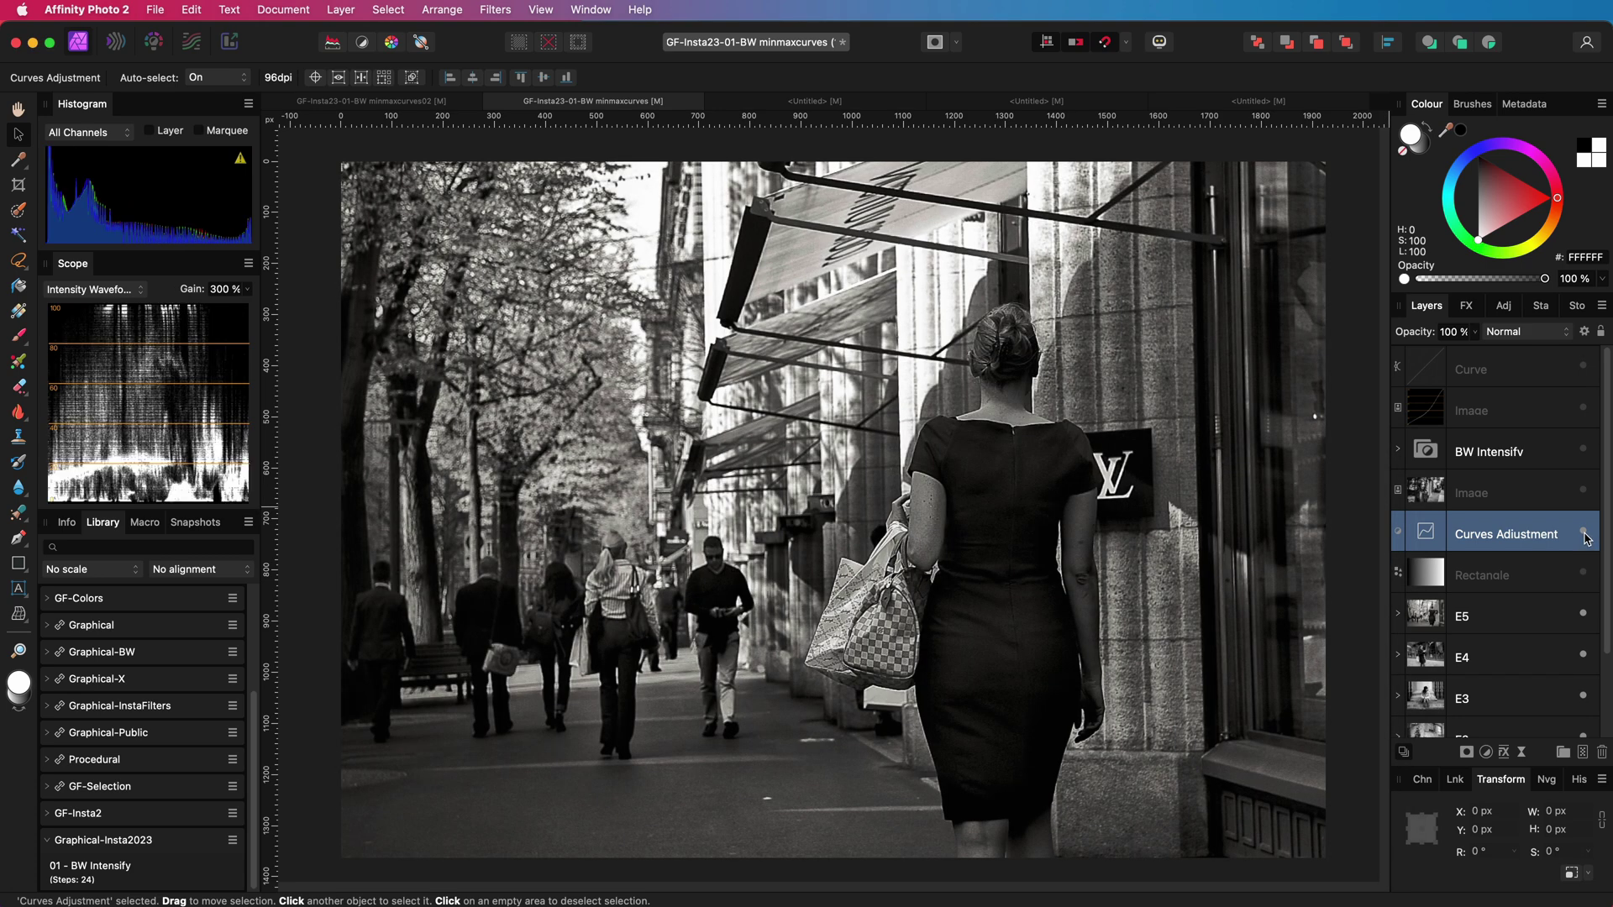
click(1584, 534)
click(1584, 534)
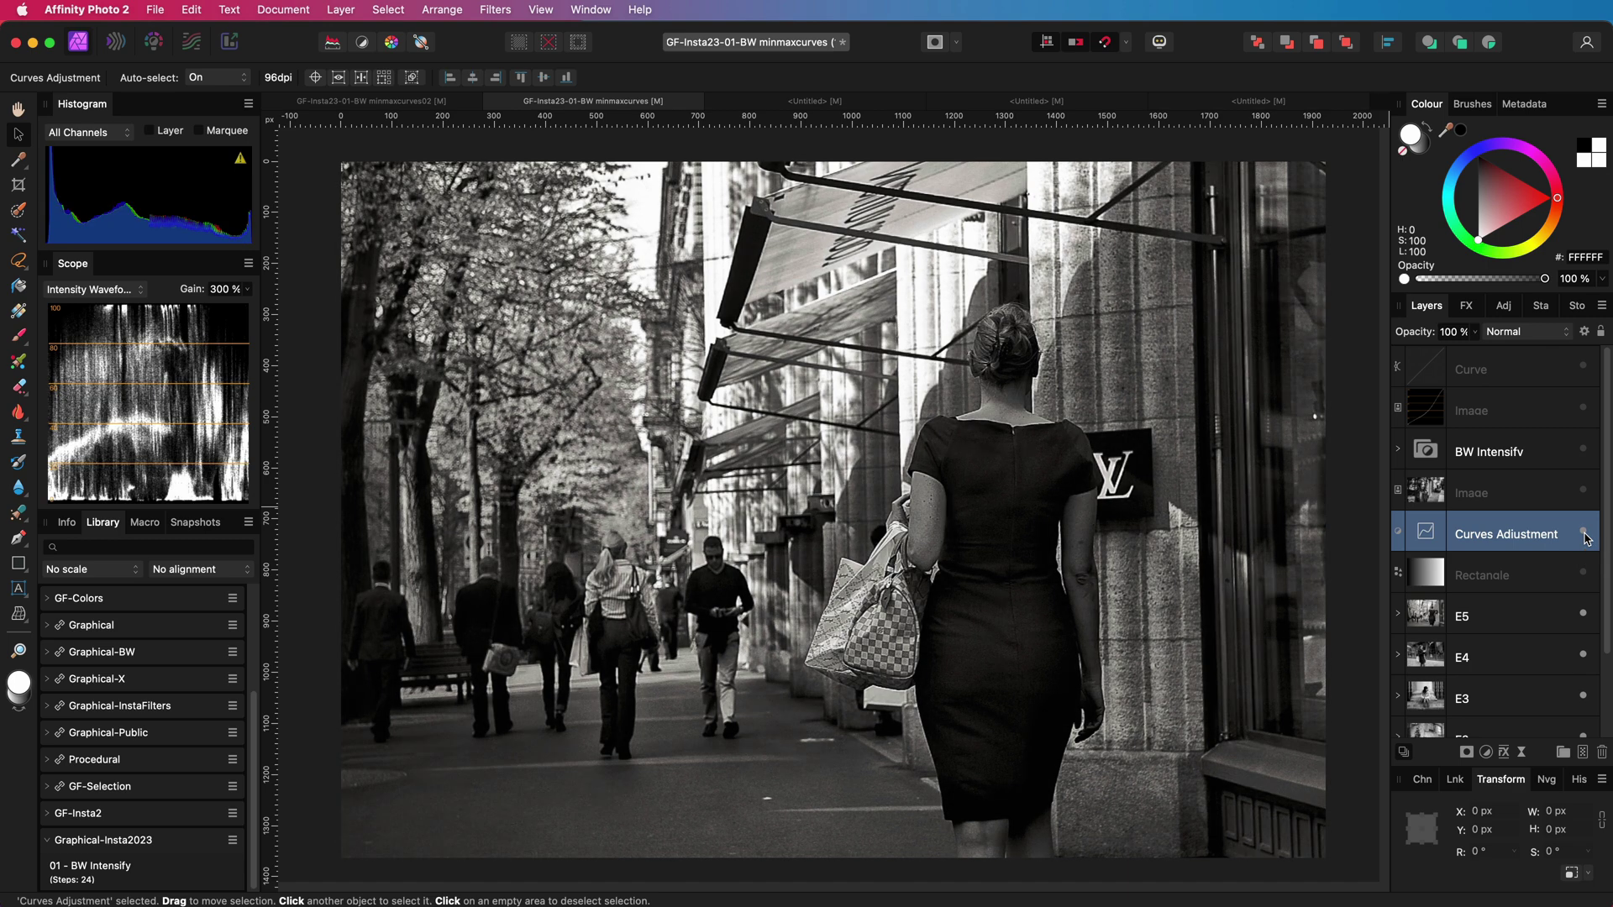
click(1584, 534)
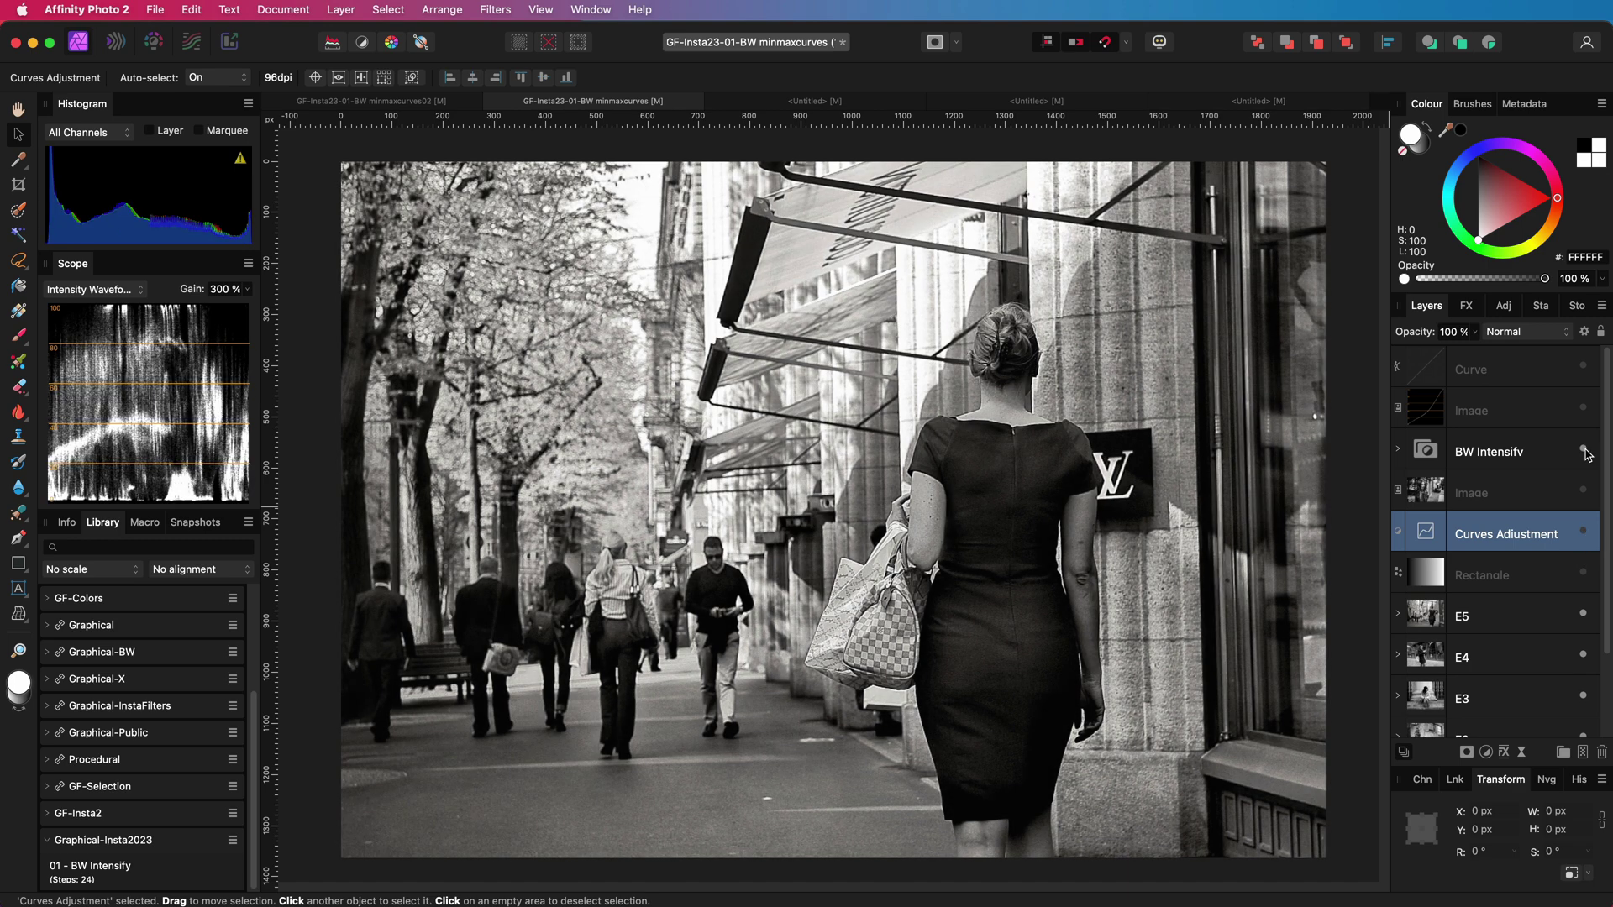
- Toggle BW Intensify to compare, then delete the scope snapshot and reference line
click(1585, 452)
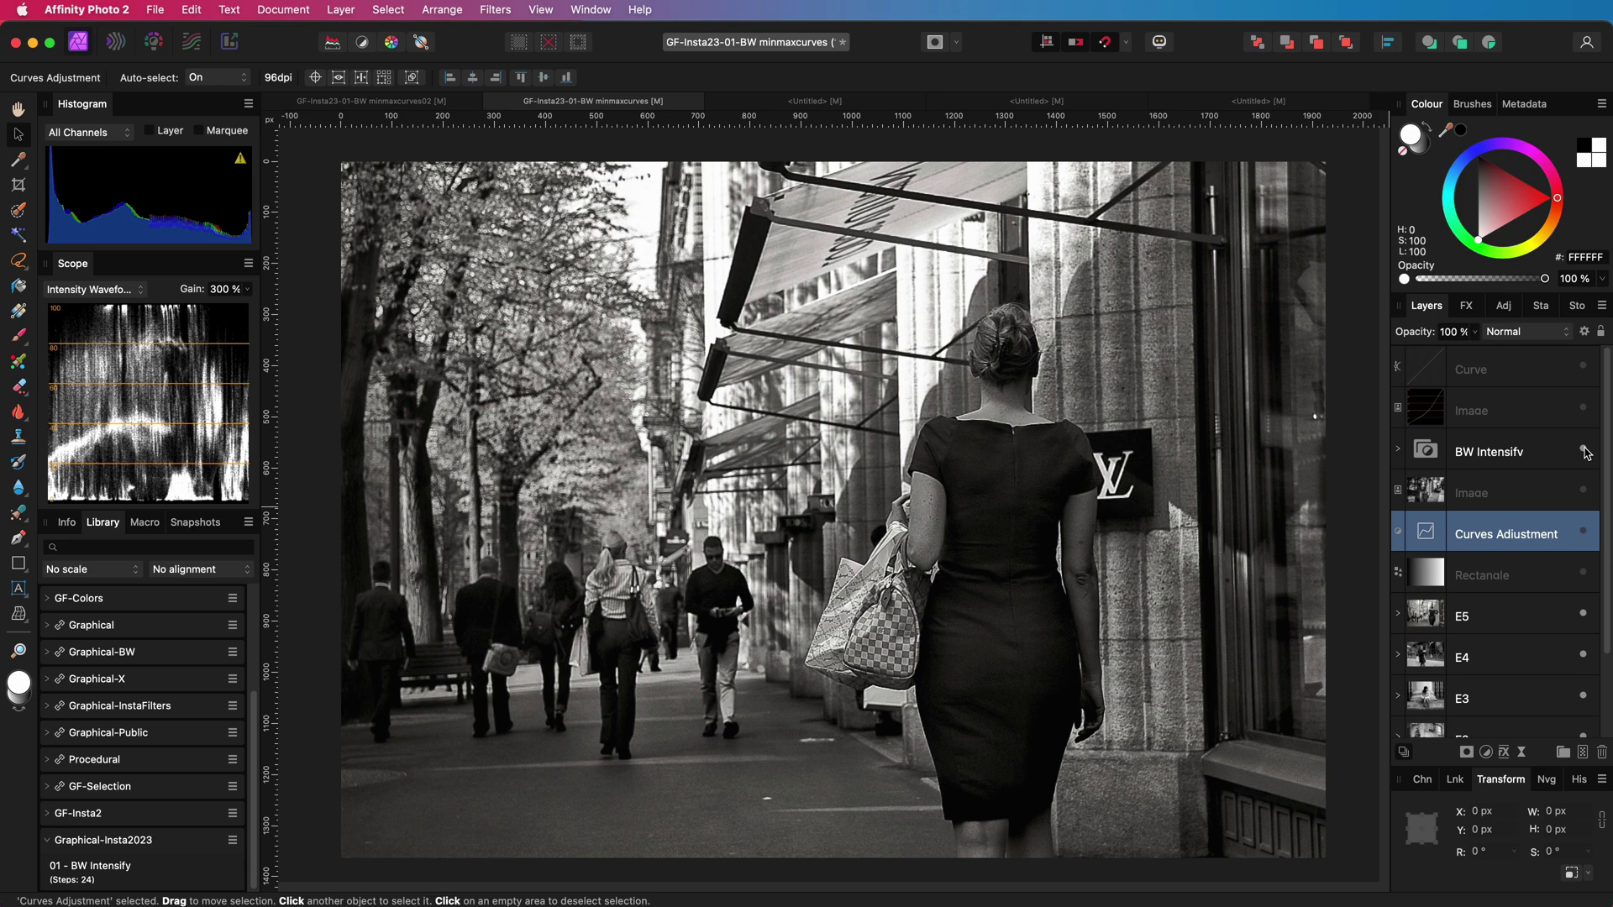
click(1585, 452)
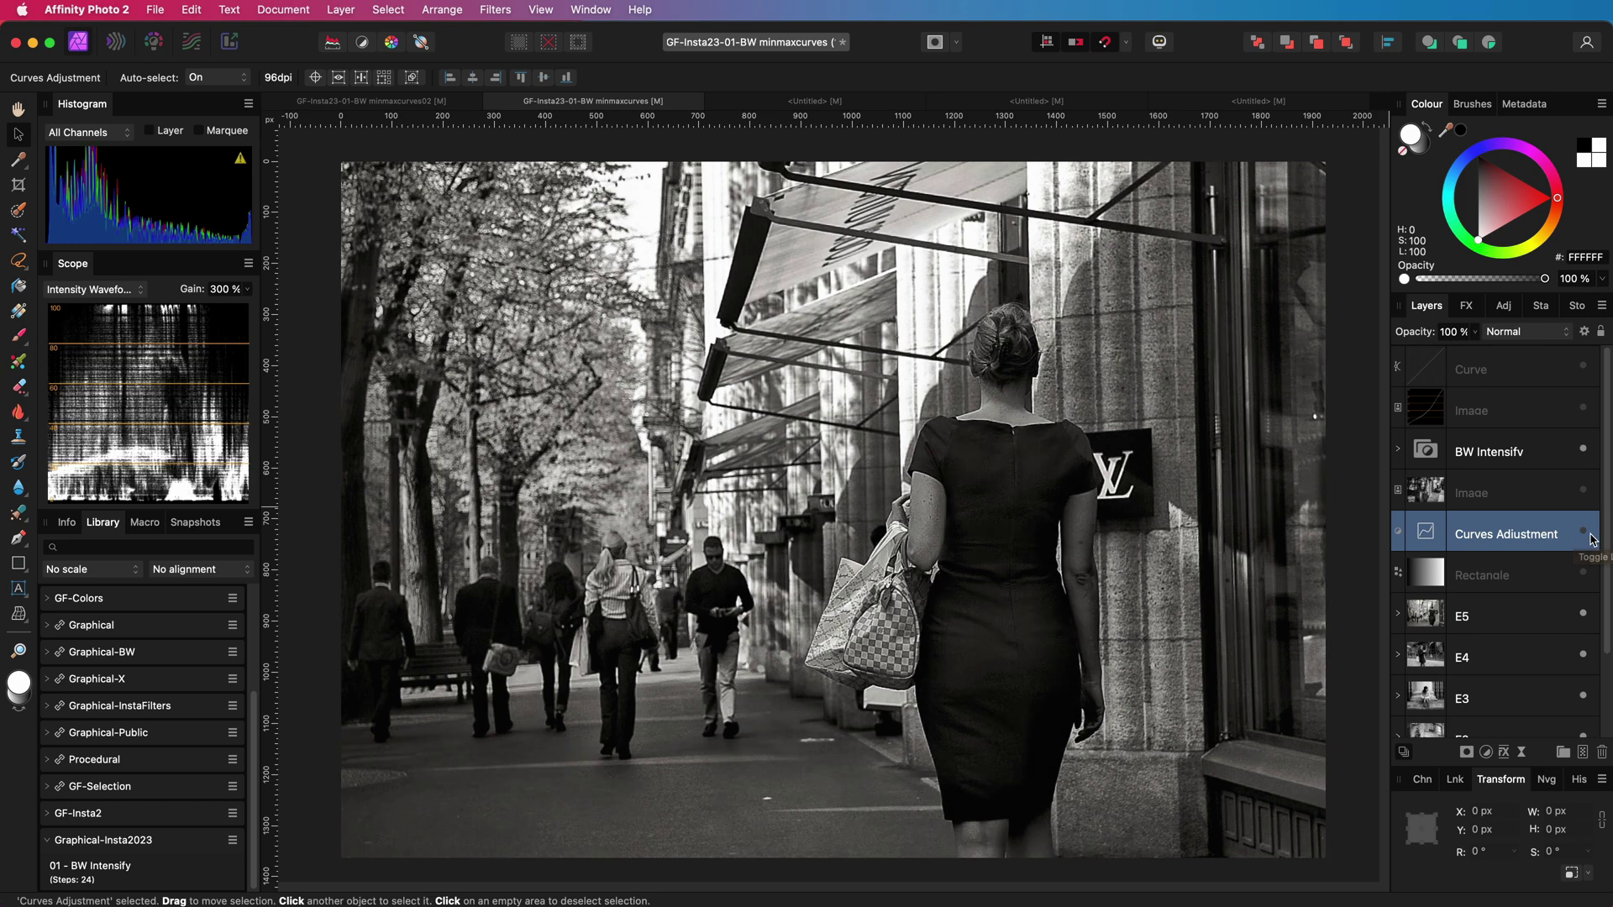
click(1471, 425)
key(Delete)
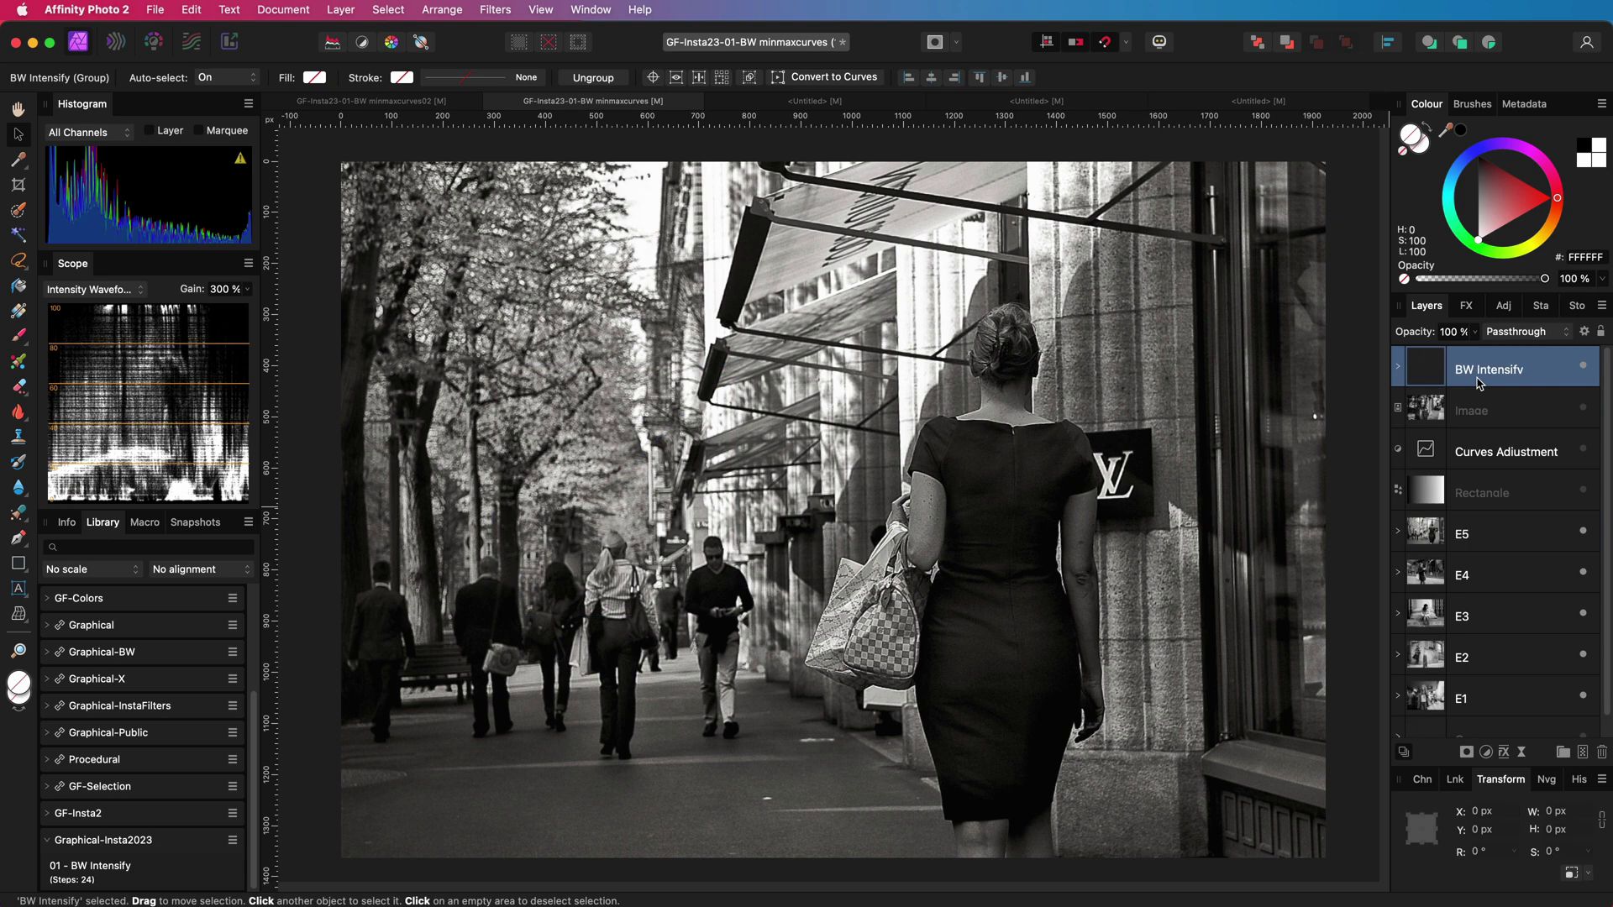
- Give the third curves in BW Intensify Max 0,2 and raise its black point to 0.37
click(1398, 367)
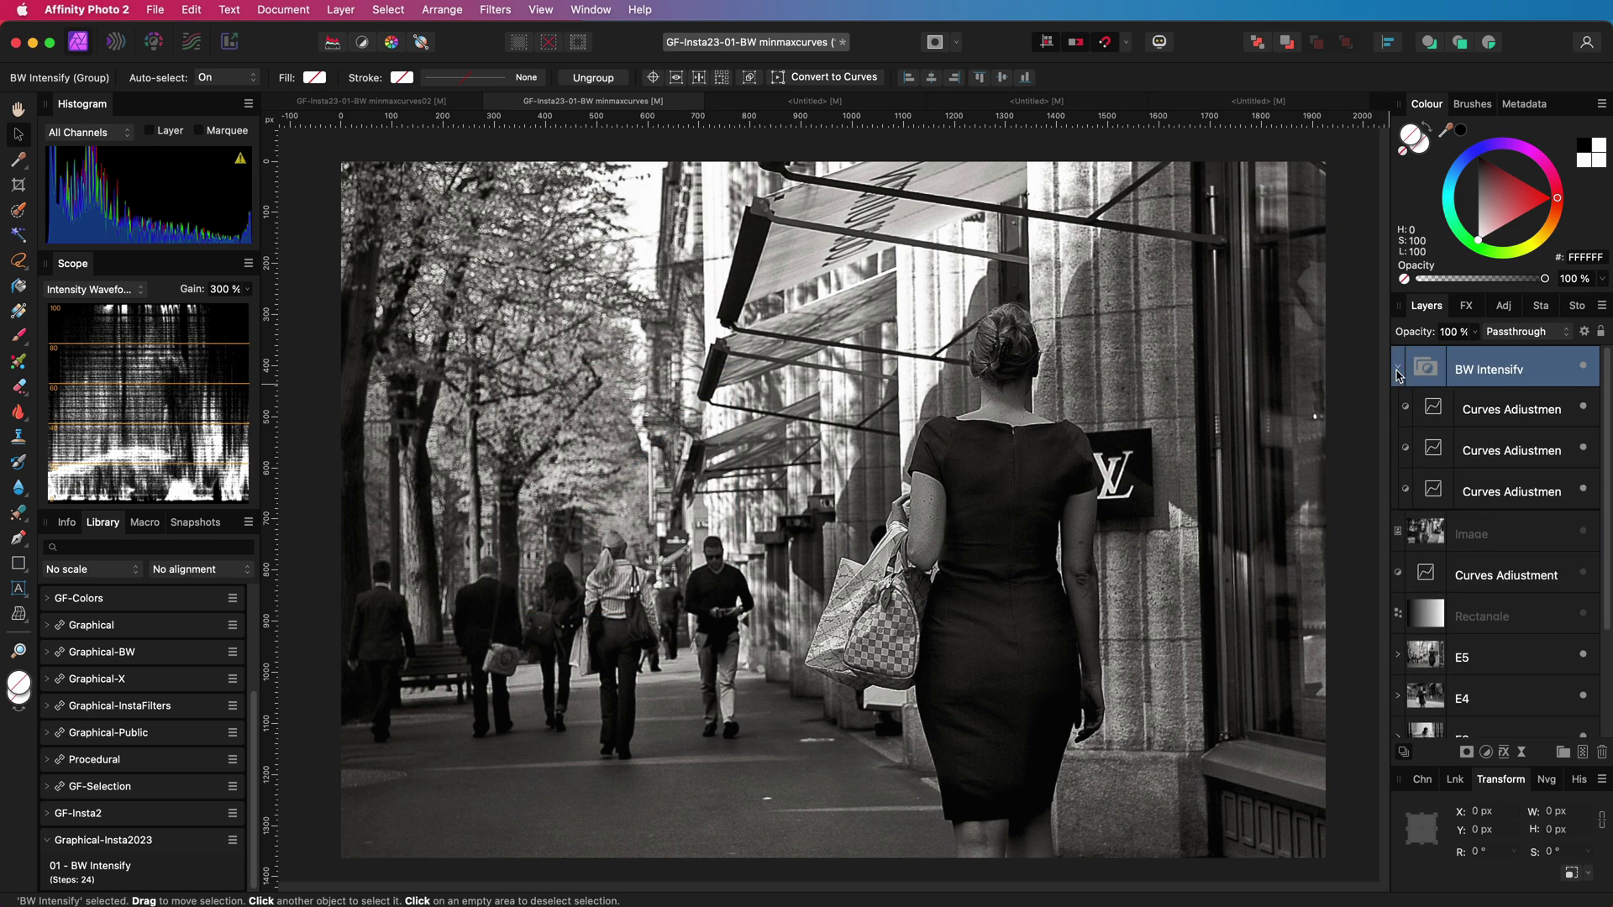
double_click(1422, 499)
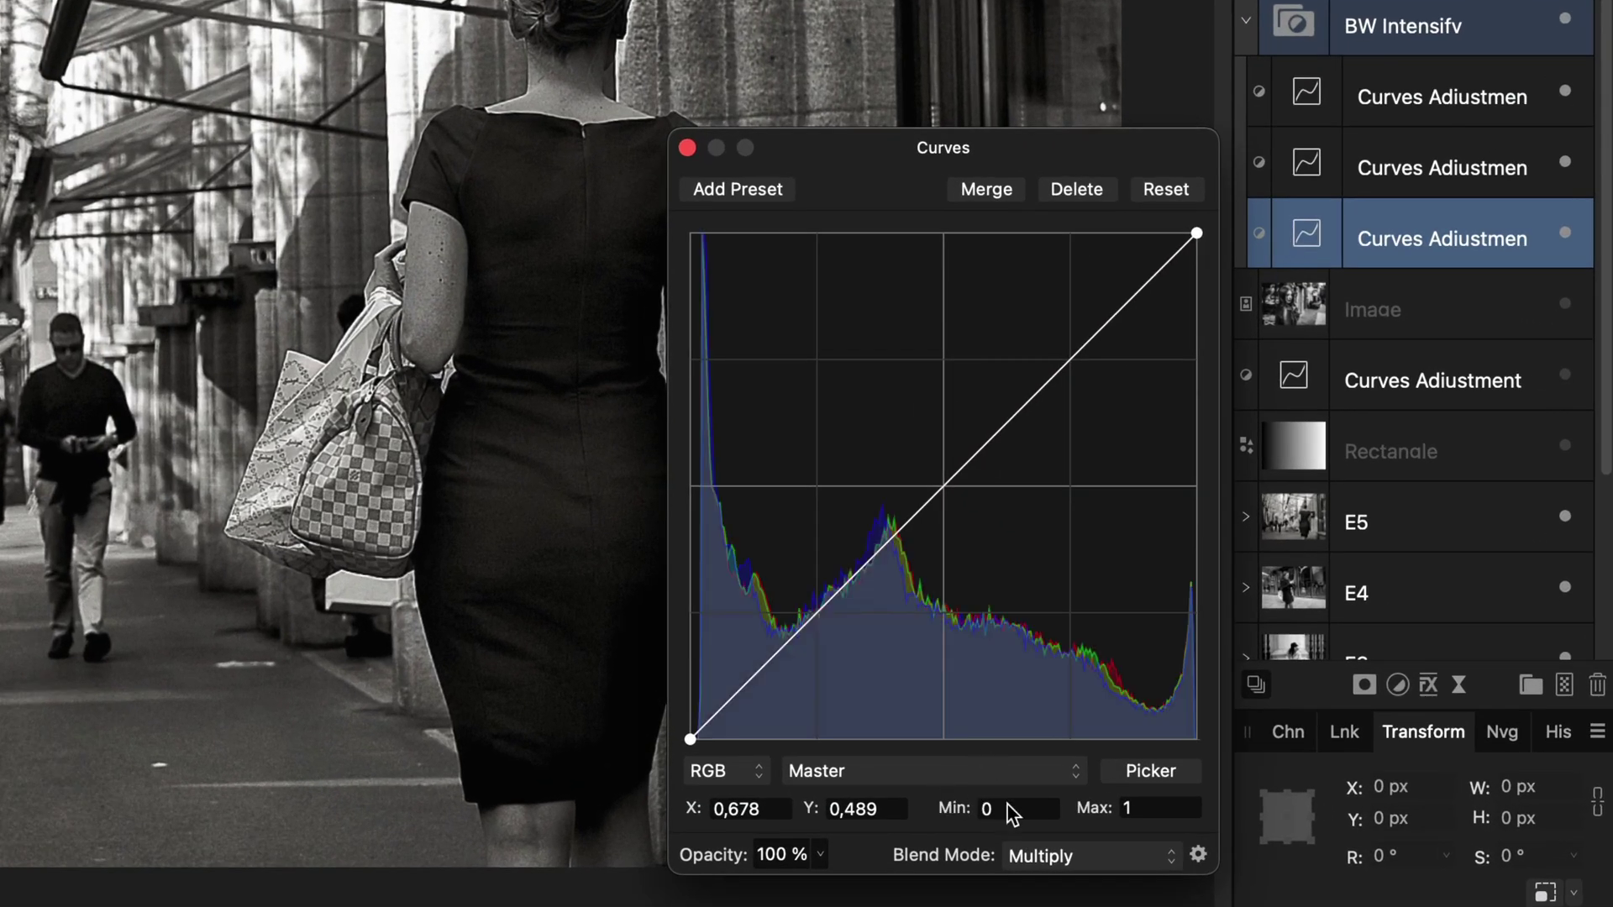
click(1160, 807)
text(0,2)
drag(688, 739, 687, 552)
click(687, 148)
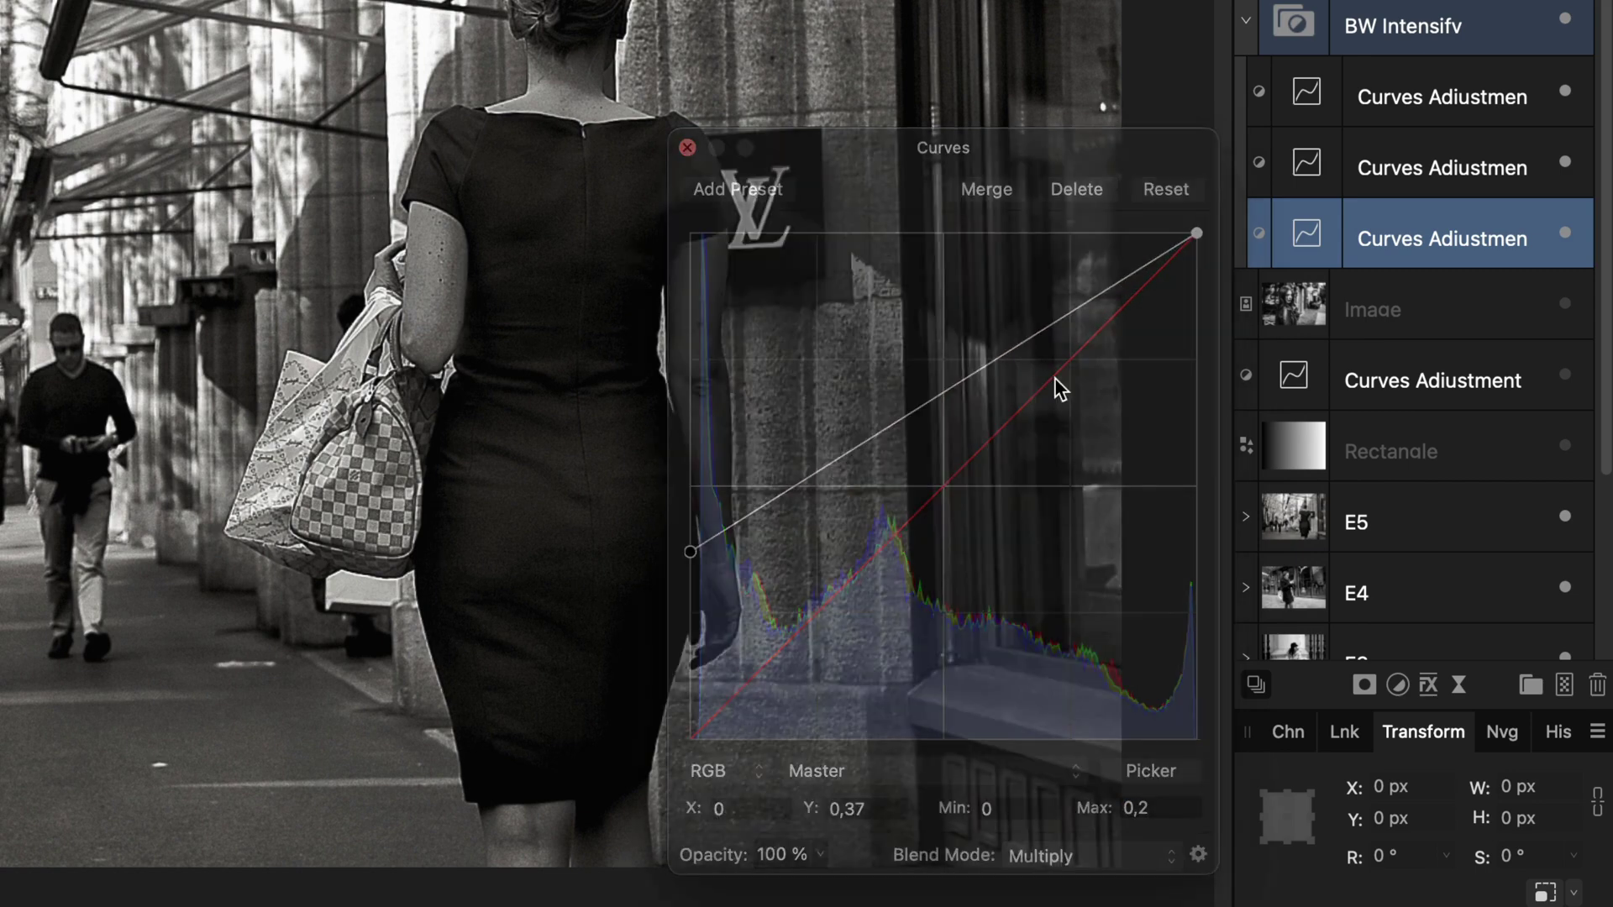
- Set the second curves to Min 0,2 / Max 0,4 and the first to Max 0,1, both bent down
double_click(1304, 178)
click(1016, 808)
text(0,)
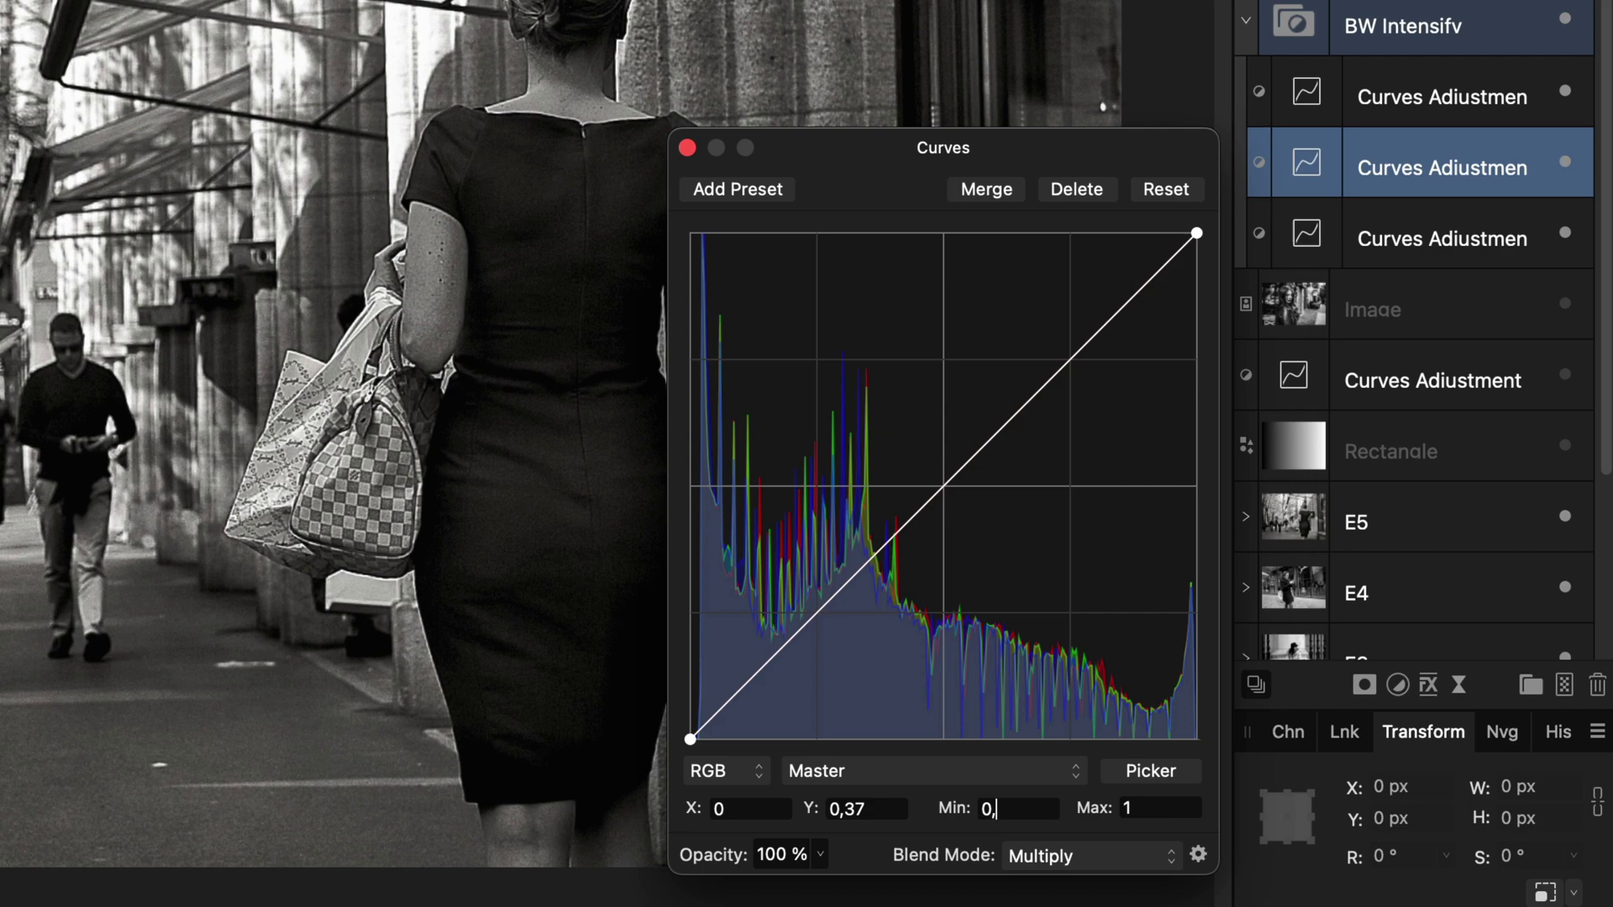
text(2)
click(1131, 808)
text(0,4)
drag(915, 513, 1024, 549)
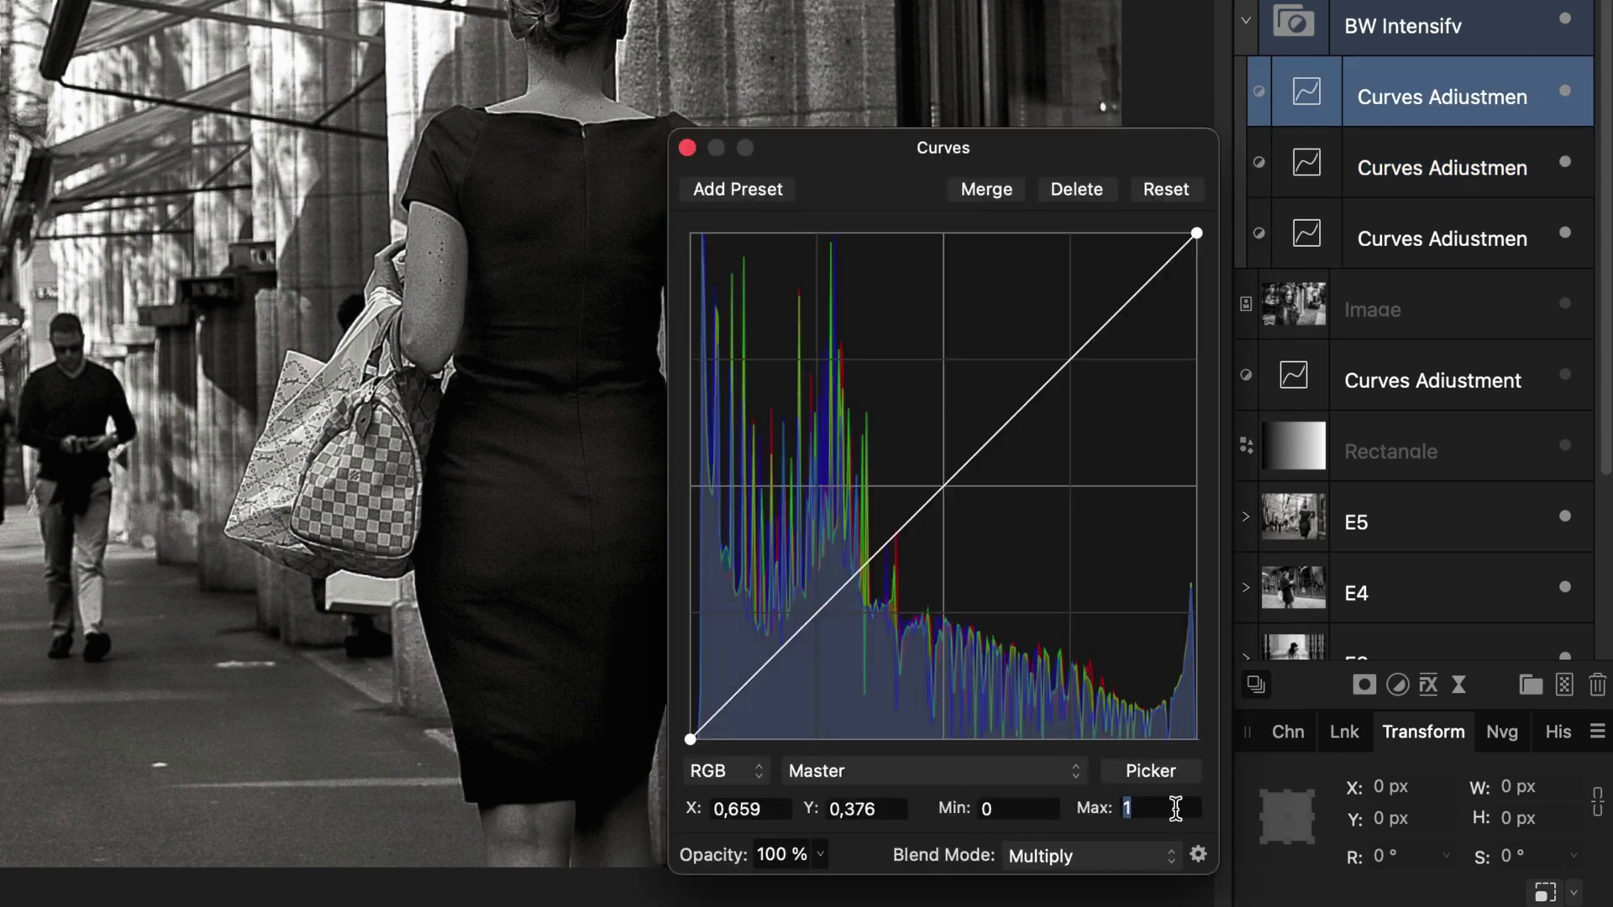
text(0,1)
drag(935, 497, 987, 554)
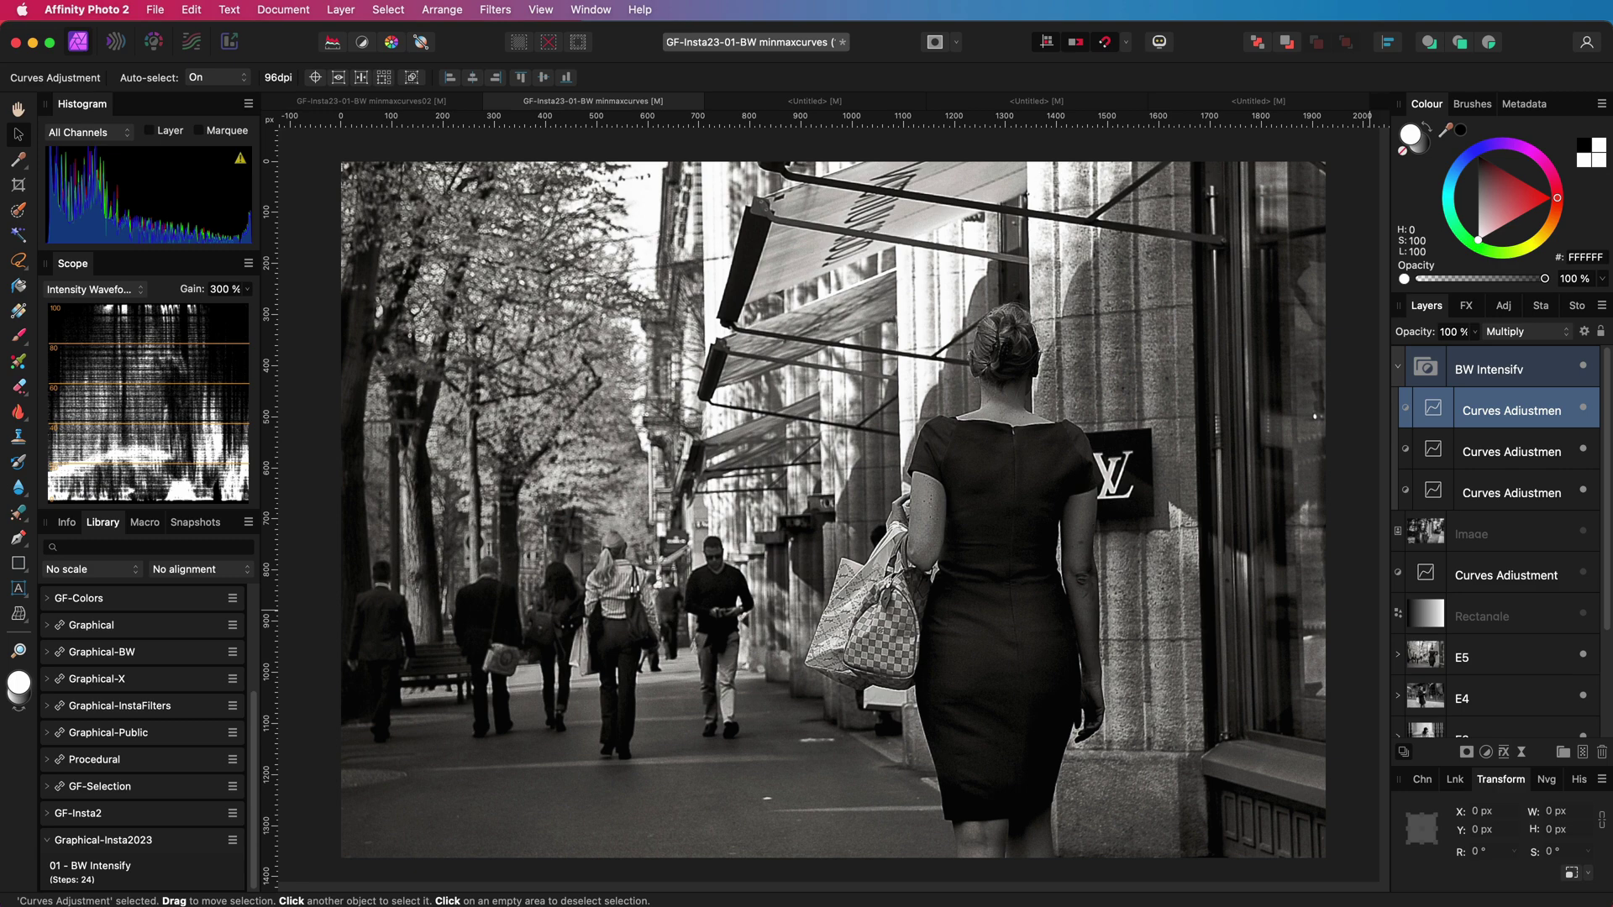
- Keep the lower curves on Multiply, set the top curve to Hard Light, then switch to the mountain photo
click(1466, 496)
click(1512, 333)
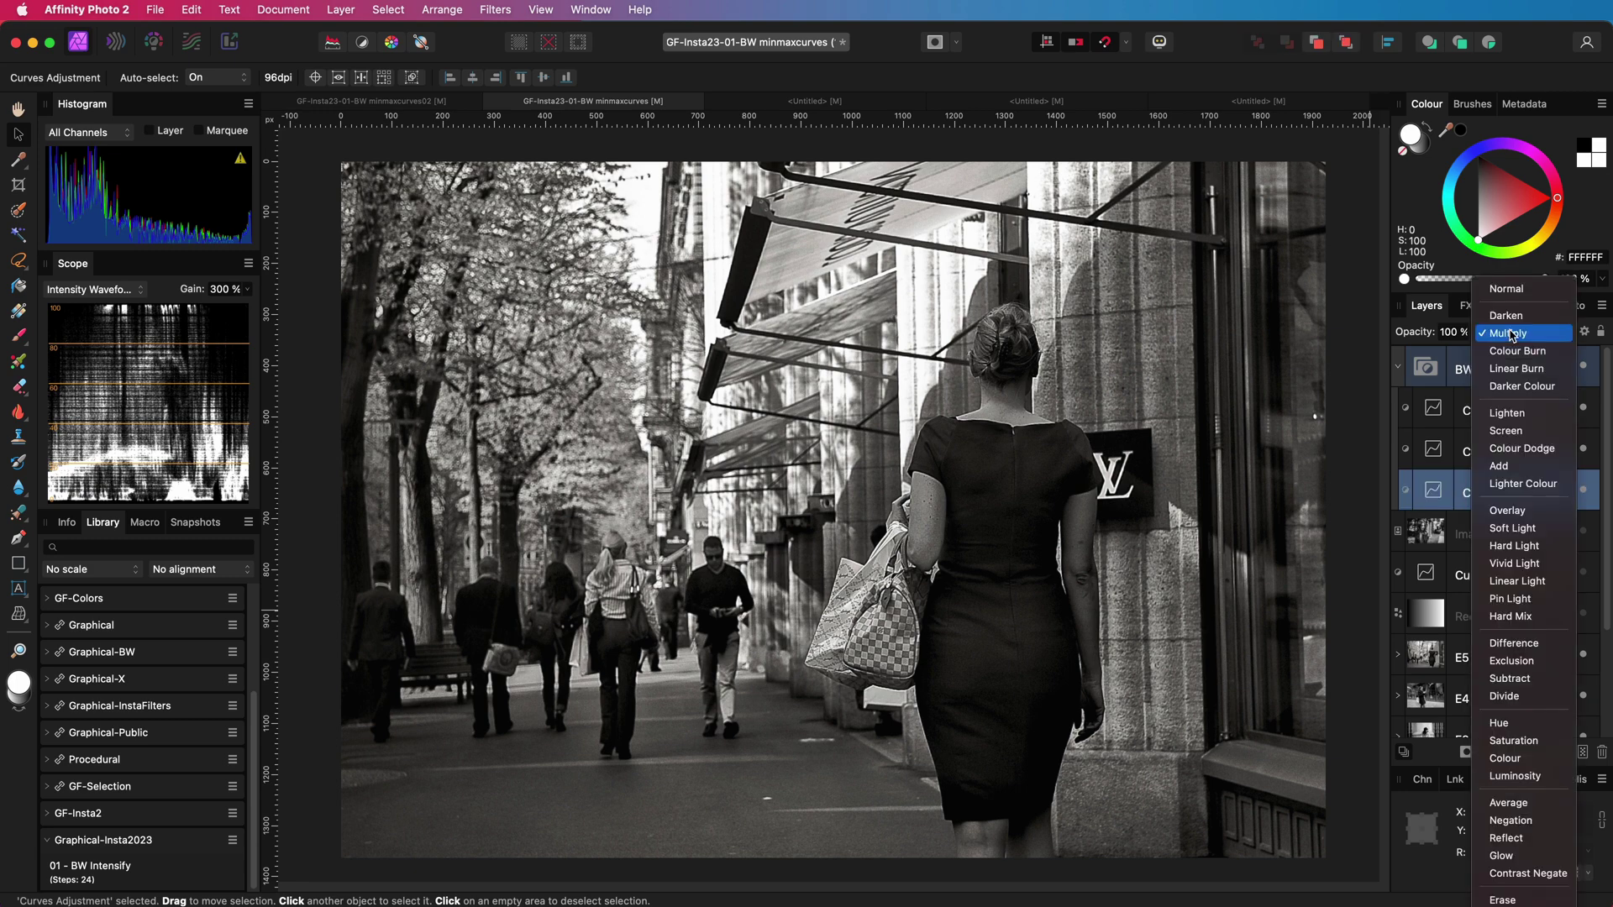
key(Escape)
click(1496, 441)
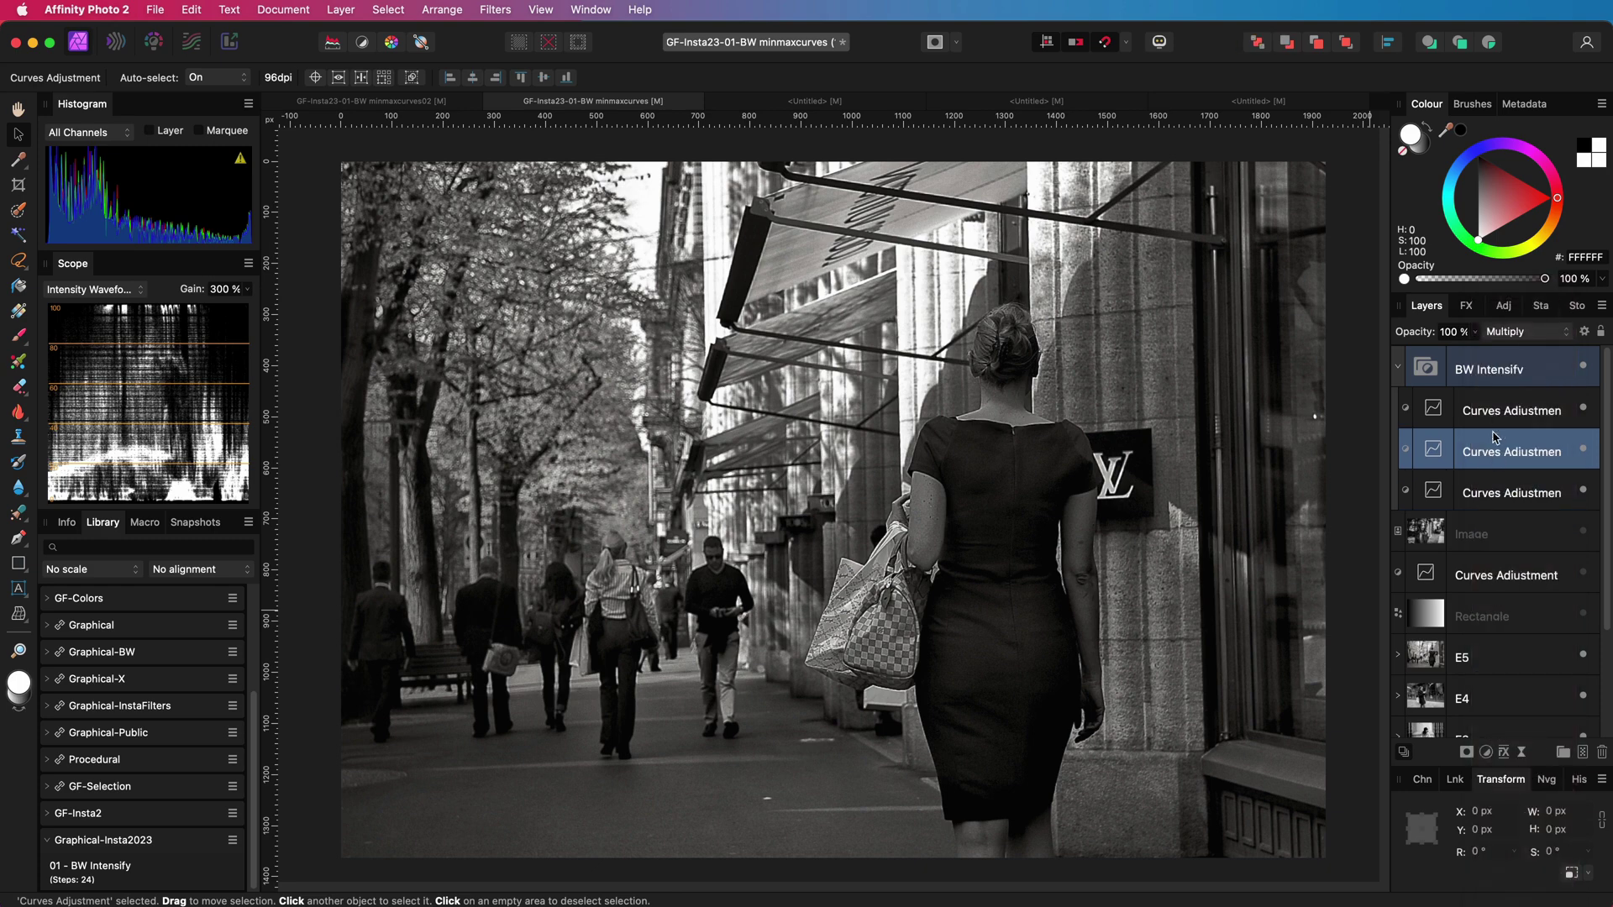
click(1500, 424)
click(1528, 336)
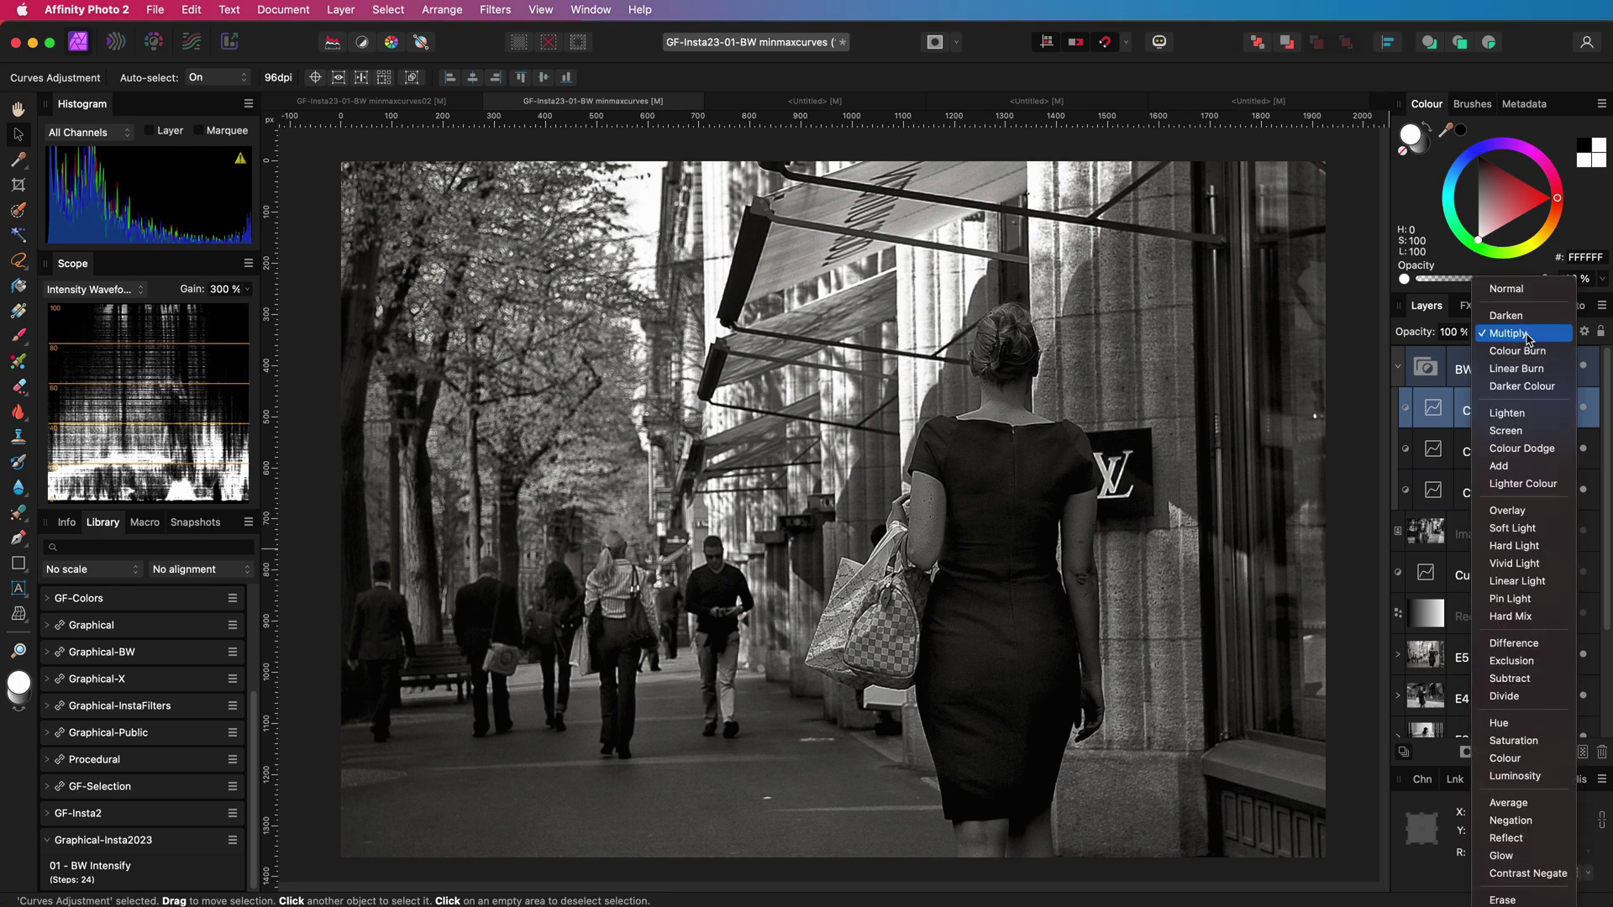
click(1542, 547)
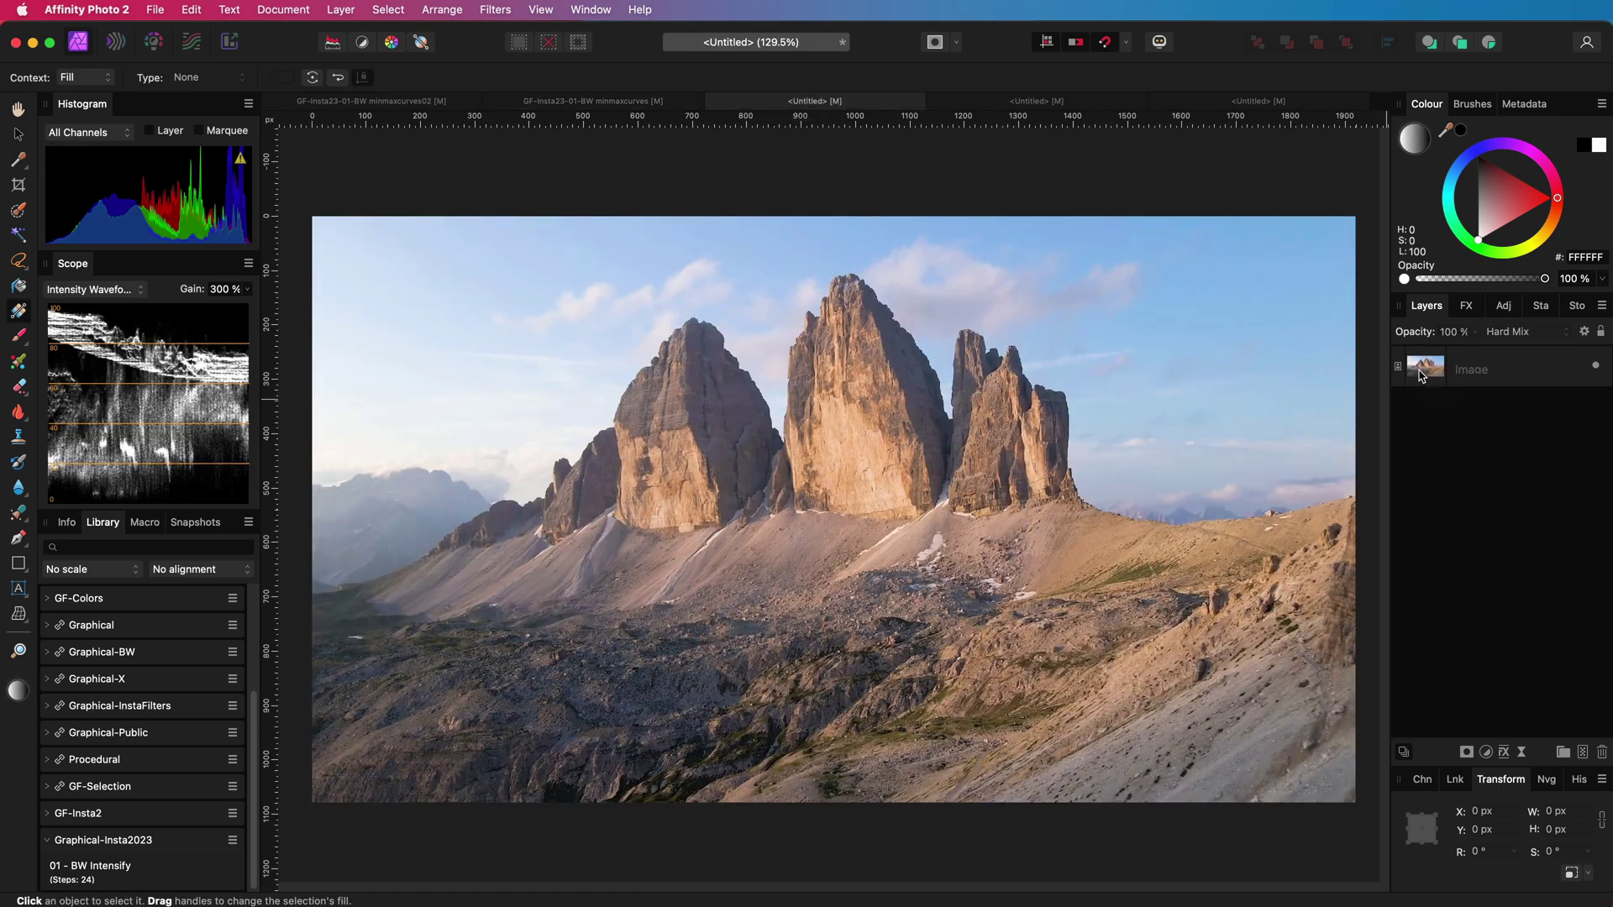
click(1422, 375)
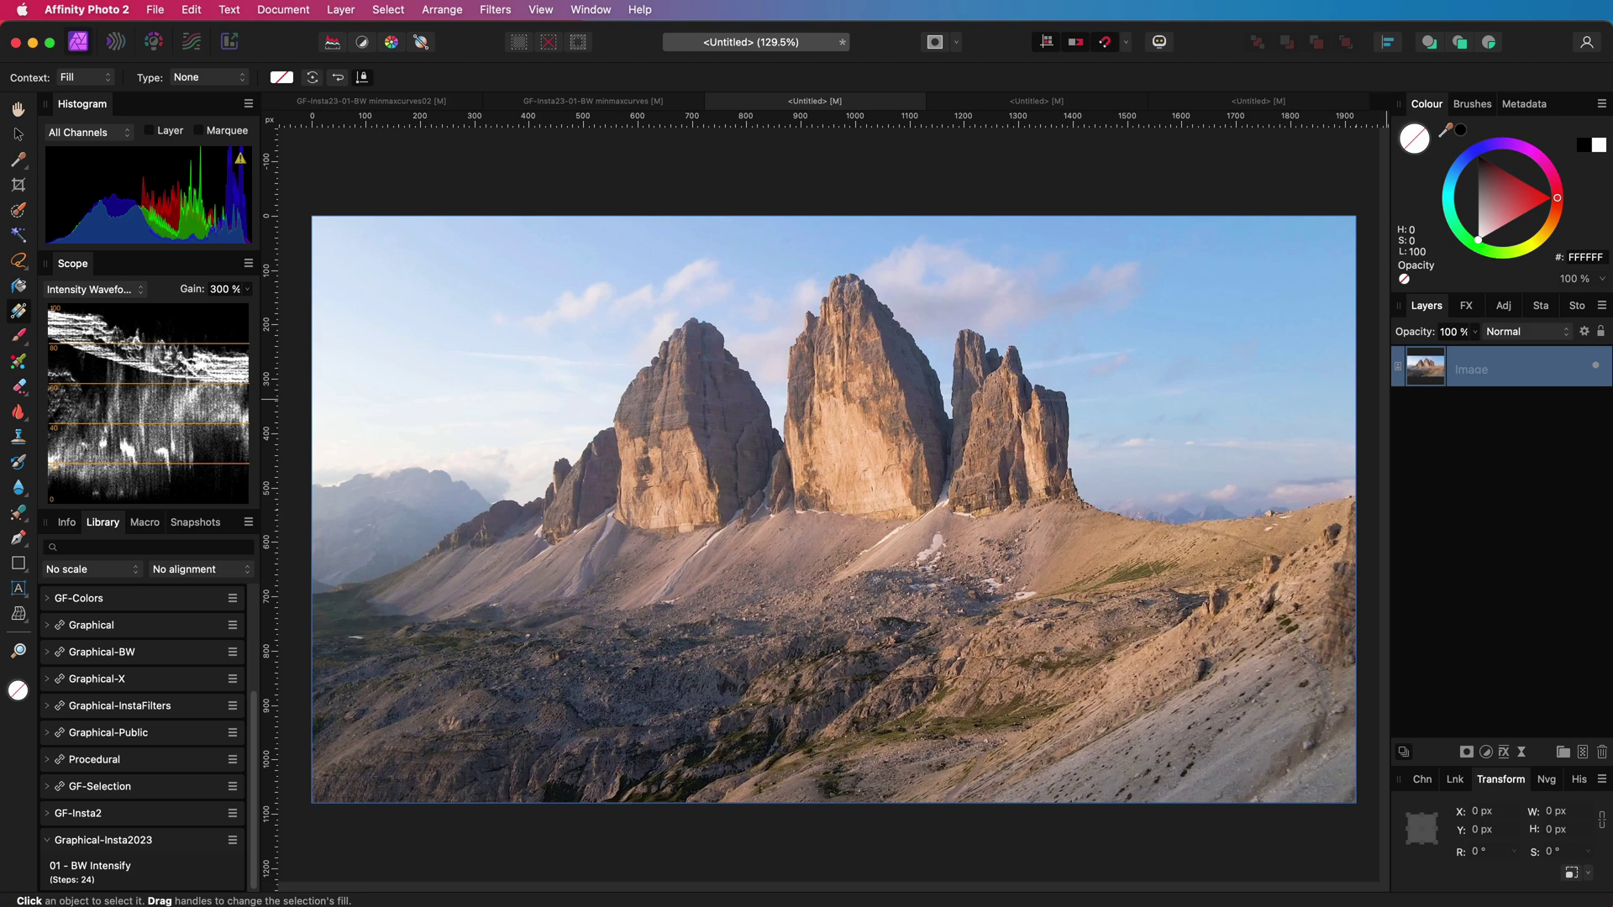
- Run the 01 - BW Intensify macro and set the bottom curve to Colour Burn
click(153, 873)
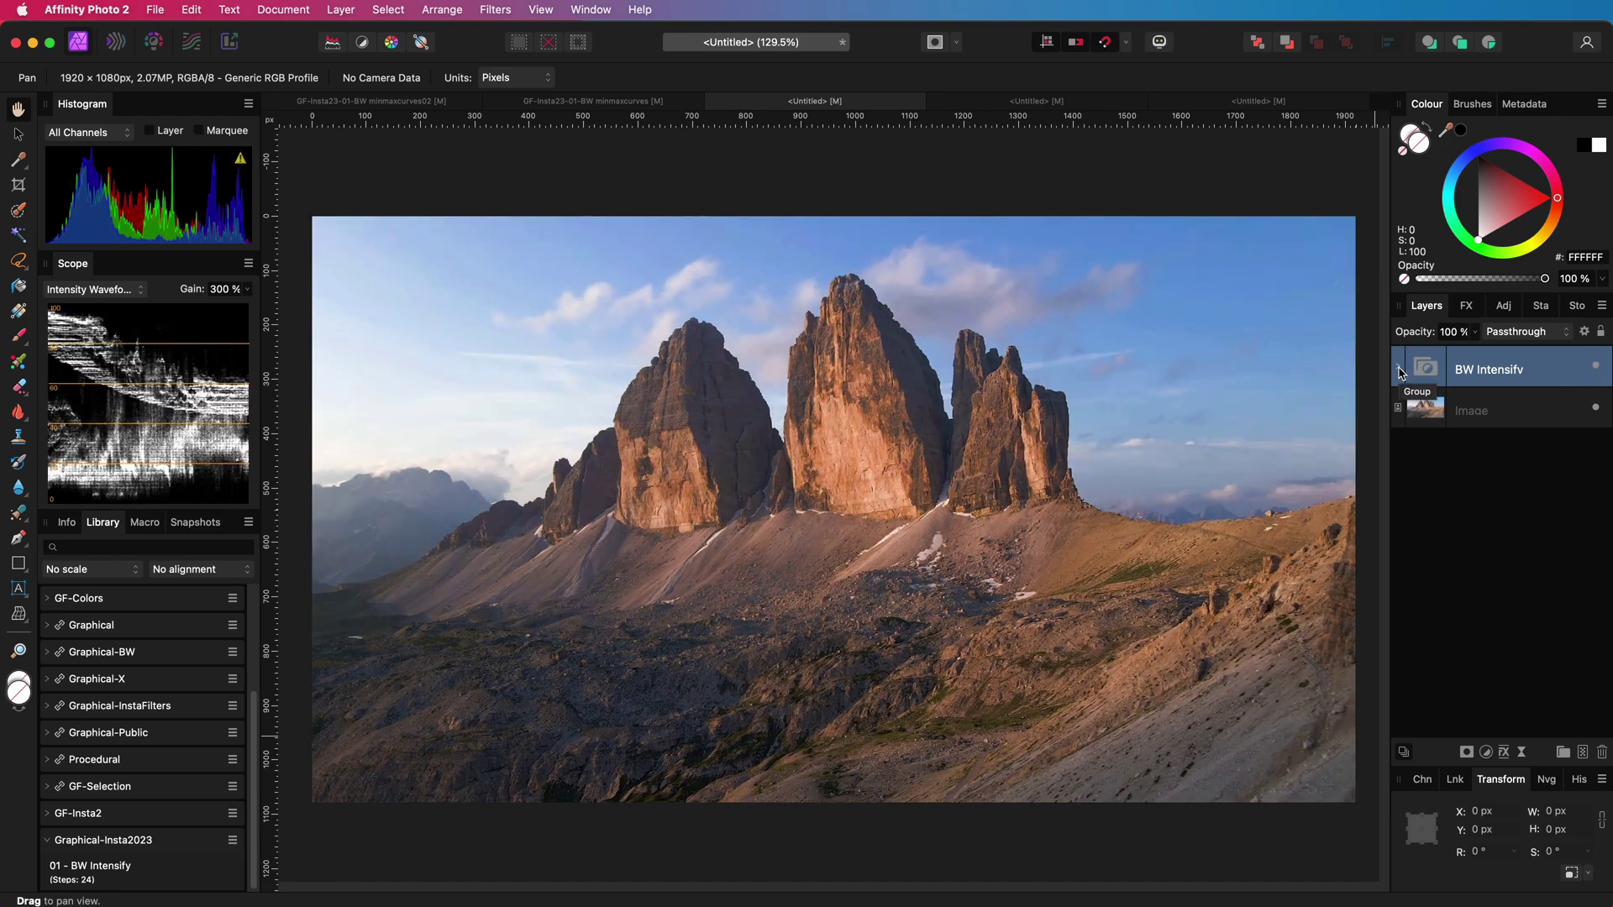
click(1399, 369)
click(1519, 332)
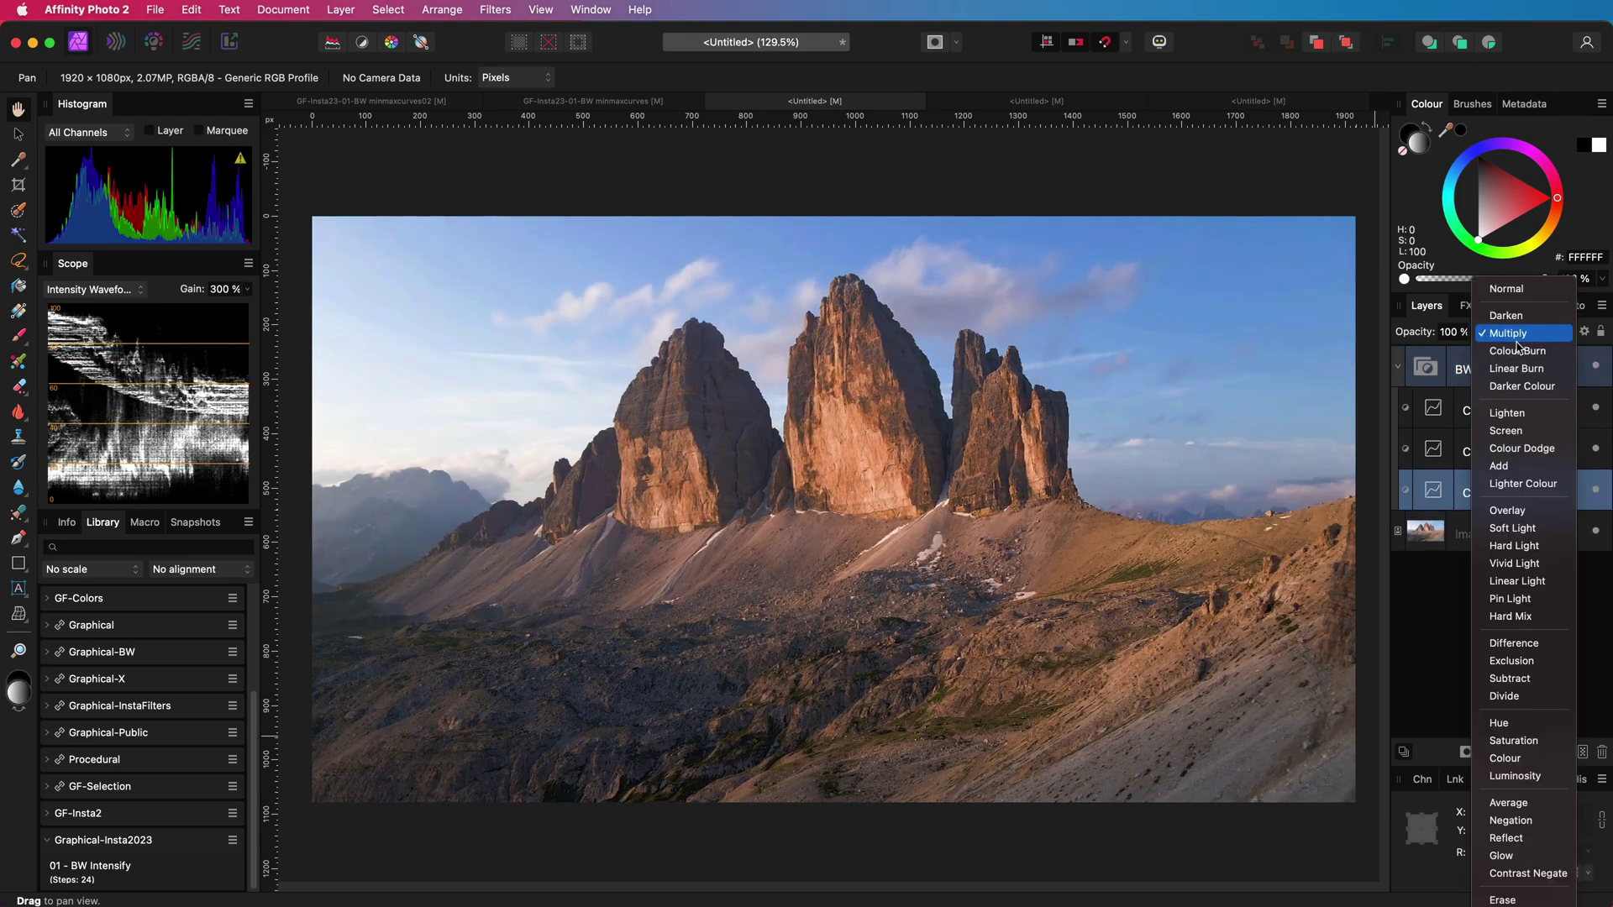
click(1519, 351)
- Set the middle curve to Subtract and the top curve to Screen
click(1512, 454)
click(1513, 336)
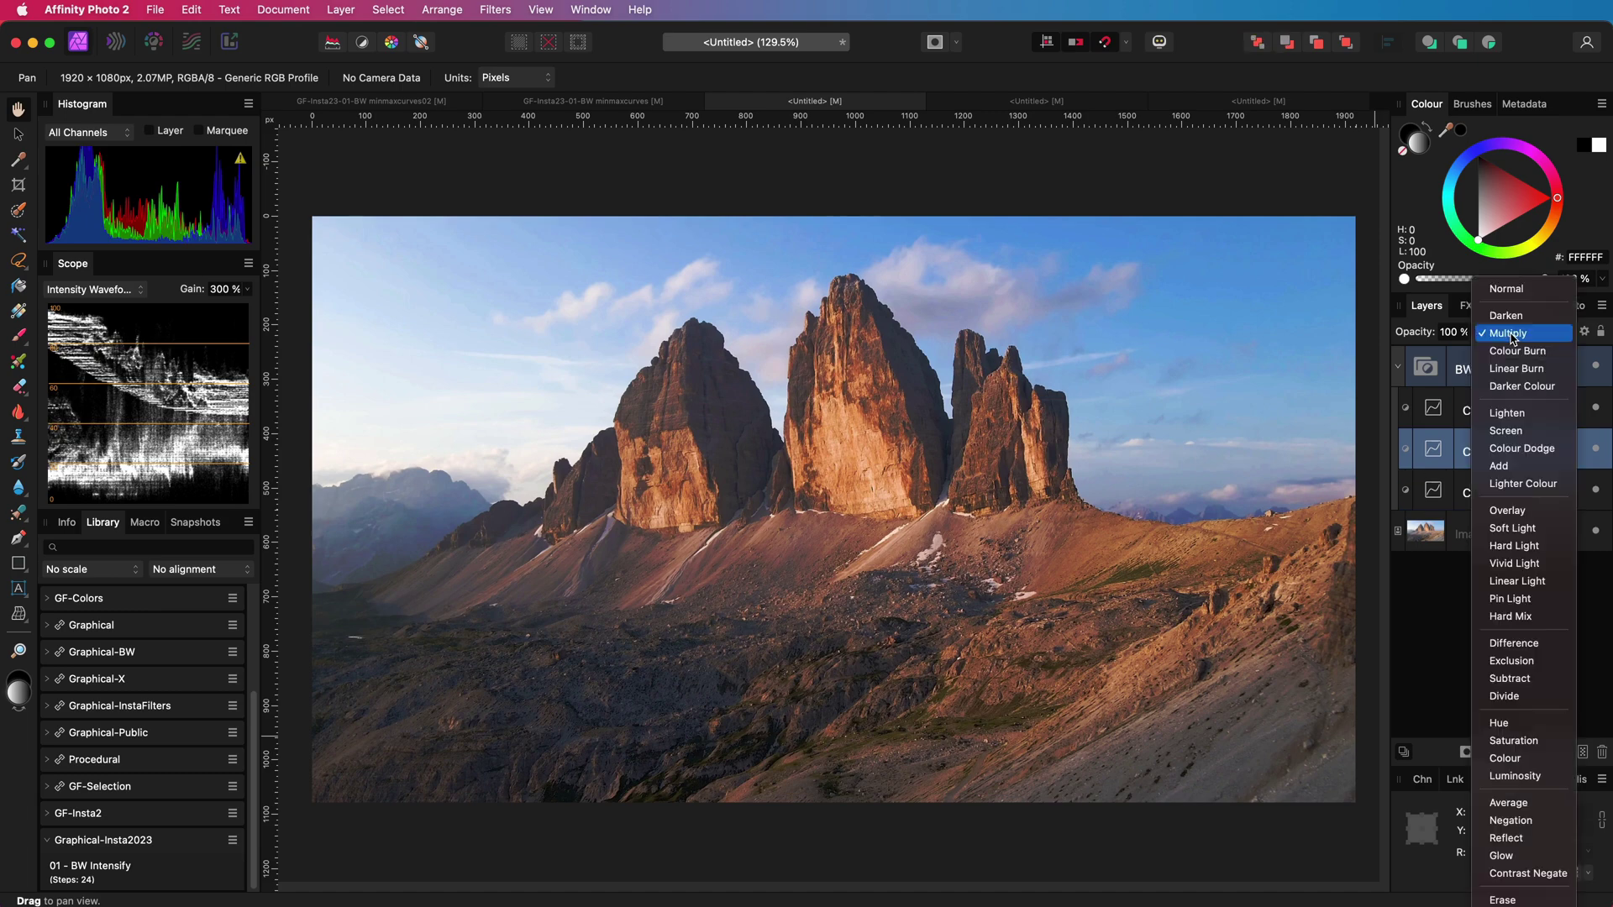
click(1510, 678)
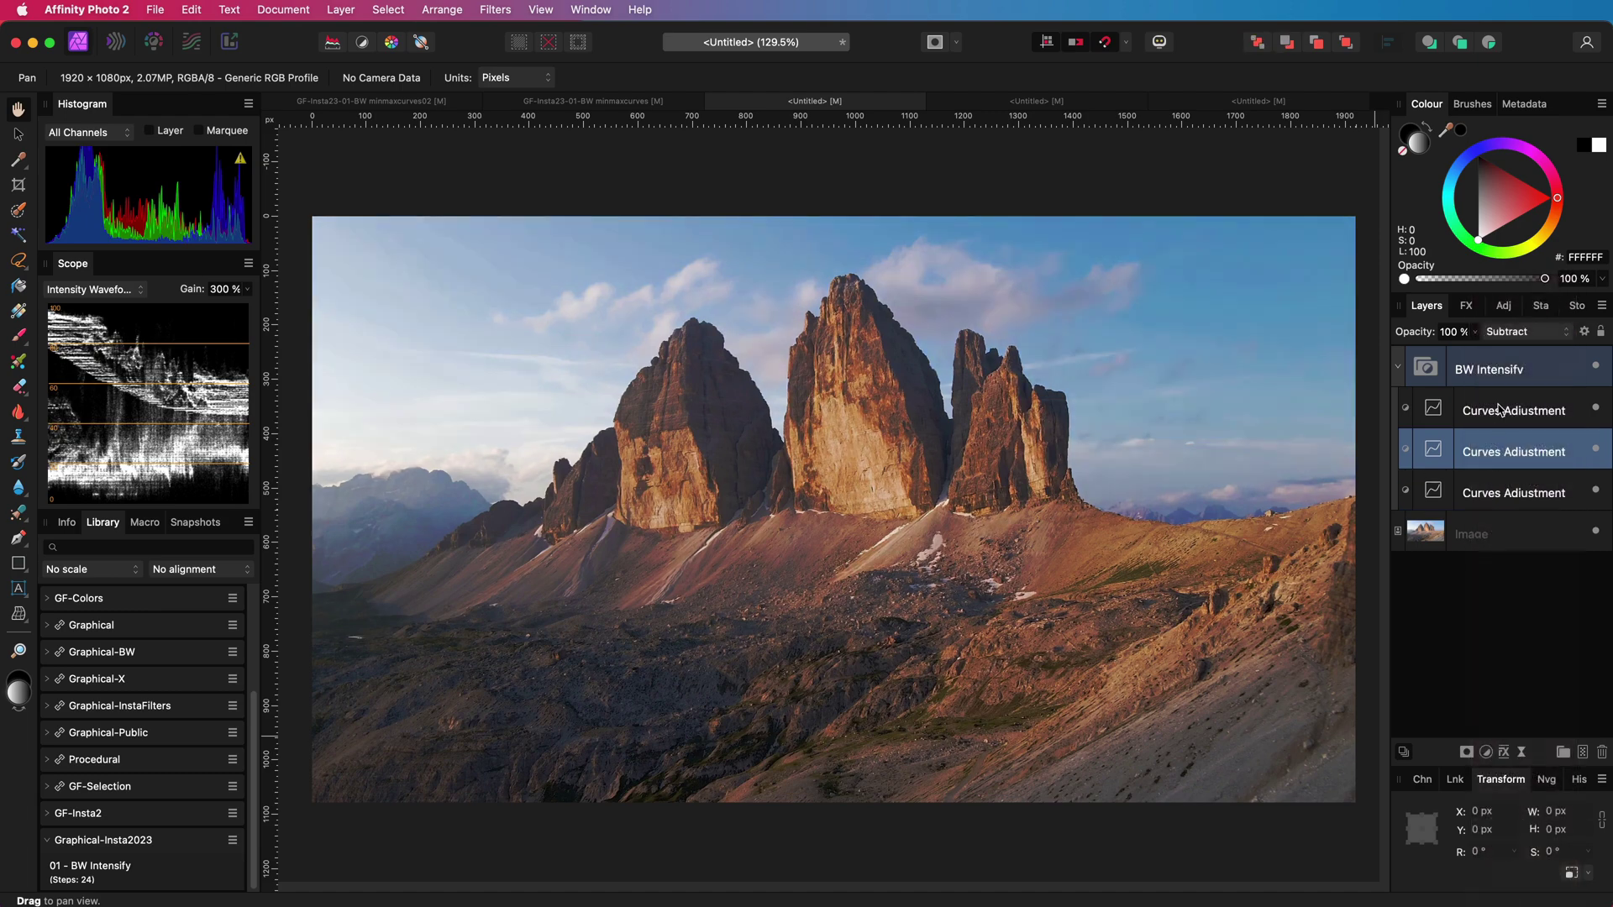
click(1508, 333)
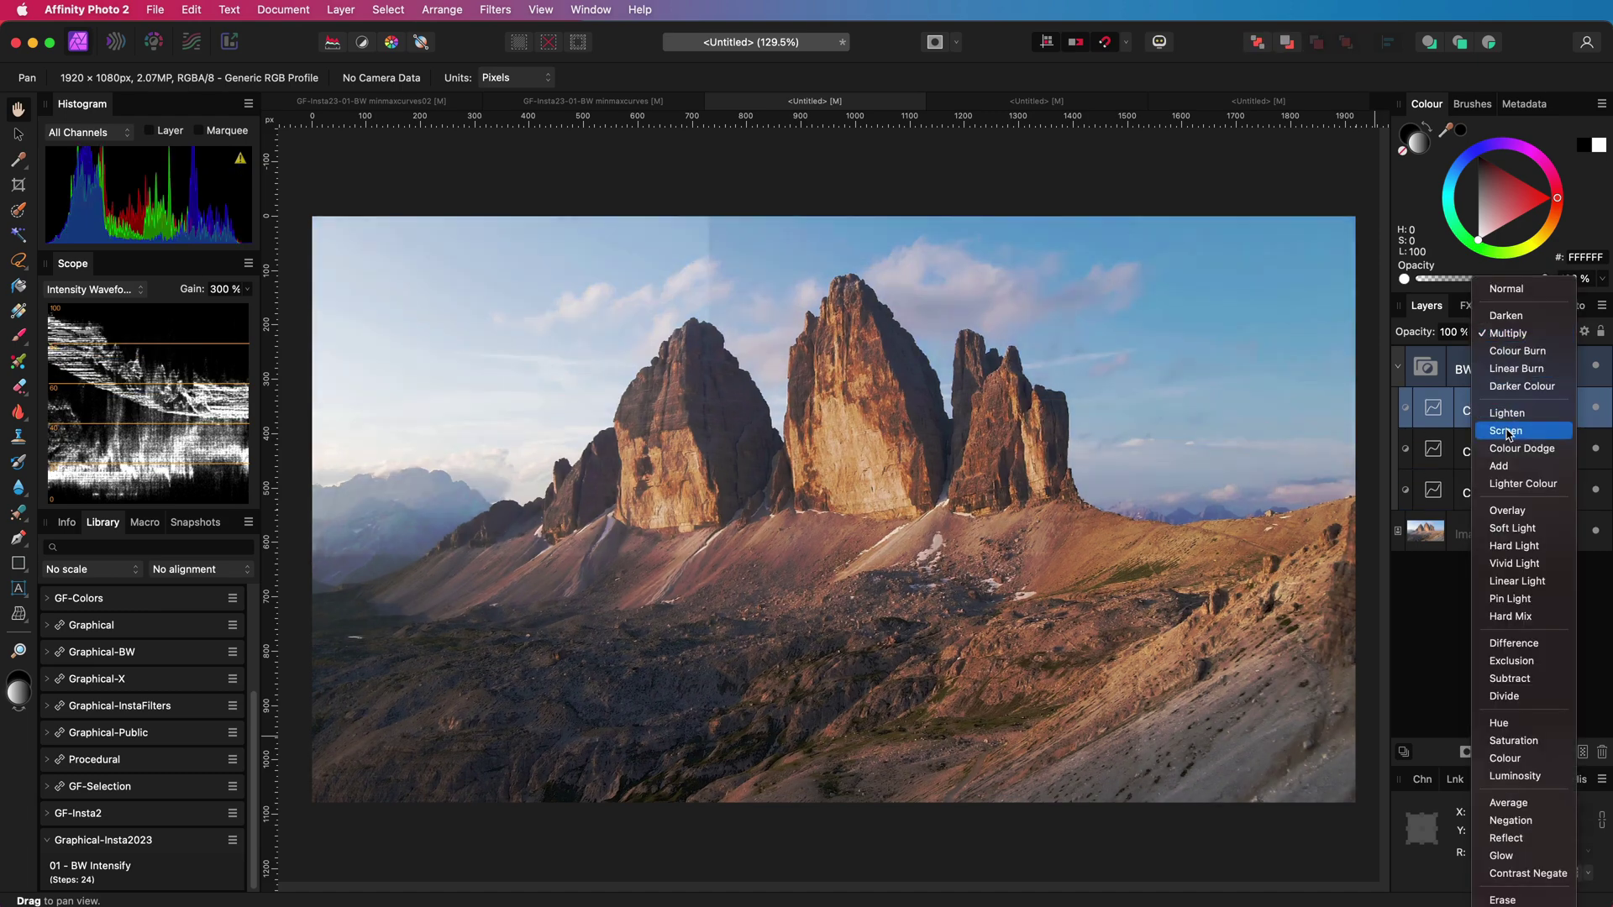
click(1508, 431)
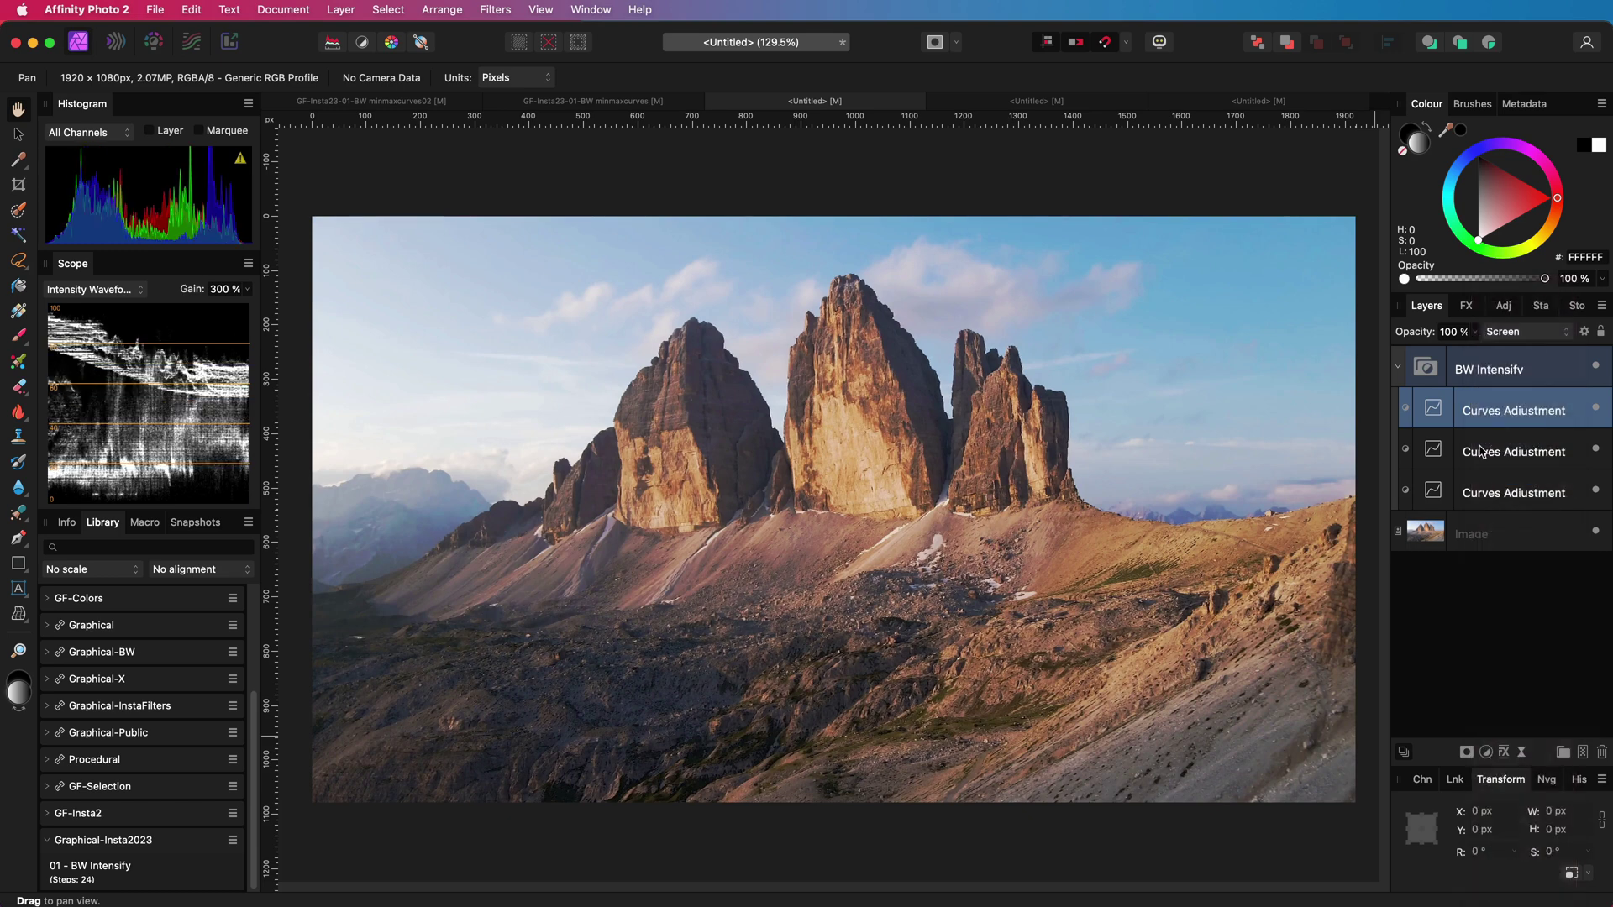
- Lower the bottom Colour Burn curve's opacity and review the middle and top layers
click(1481, 489)
mouse_move(1416, 336)
mouse_down()
mouse_move(1367, 338)
mouse_move(1390, 336)
mouse_up()
click(1512, 451)
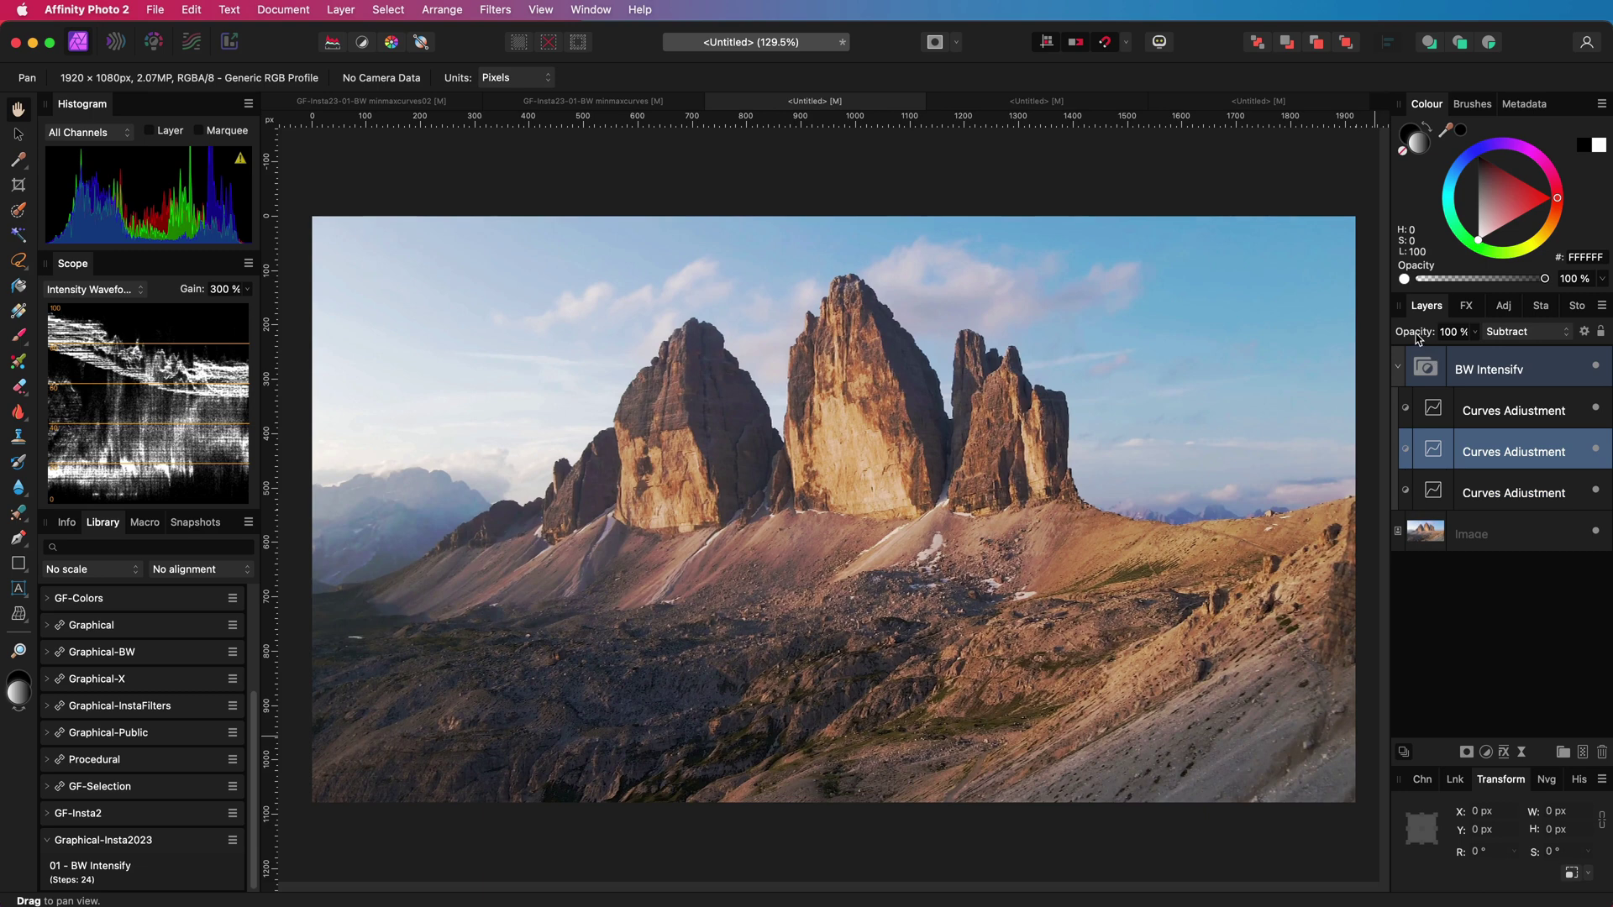
click(1525, 410)
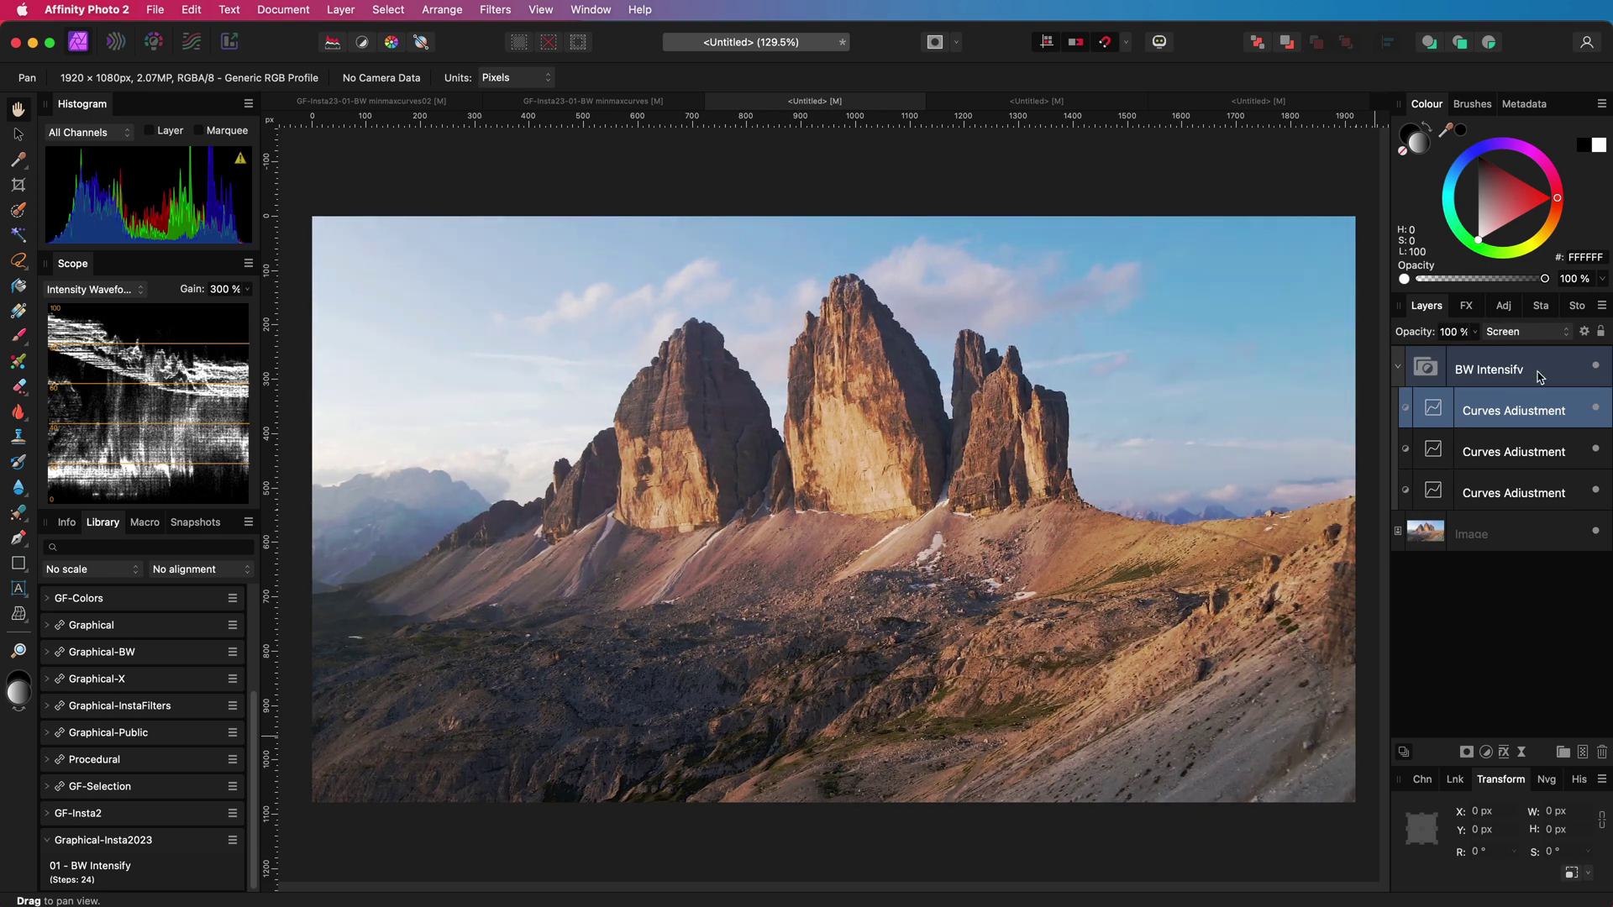
- Try raising the top curve's underlying range end, reset it to 0%, then switch to the colour street photo
click(1583, 332)
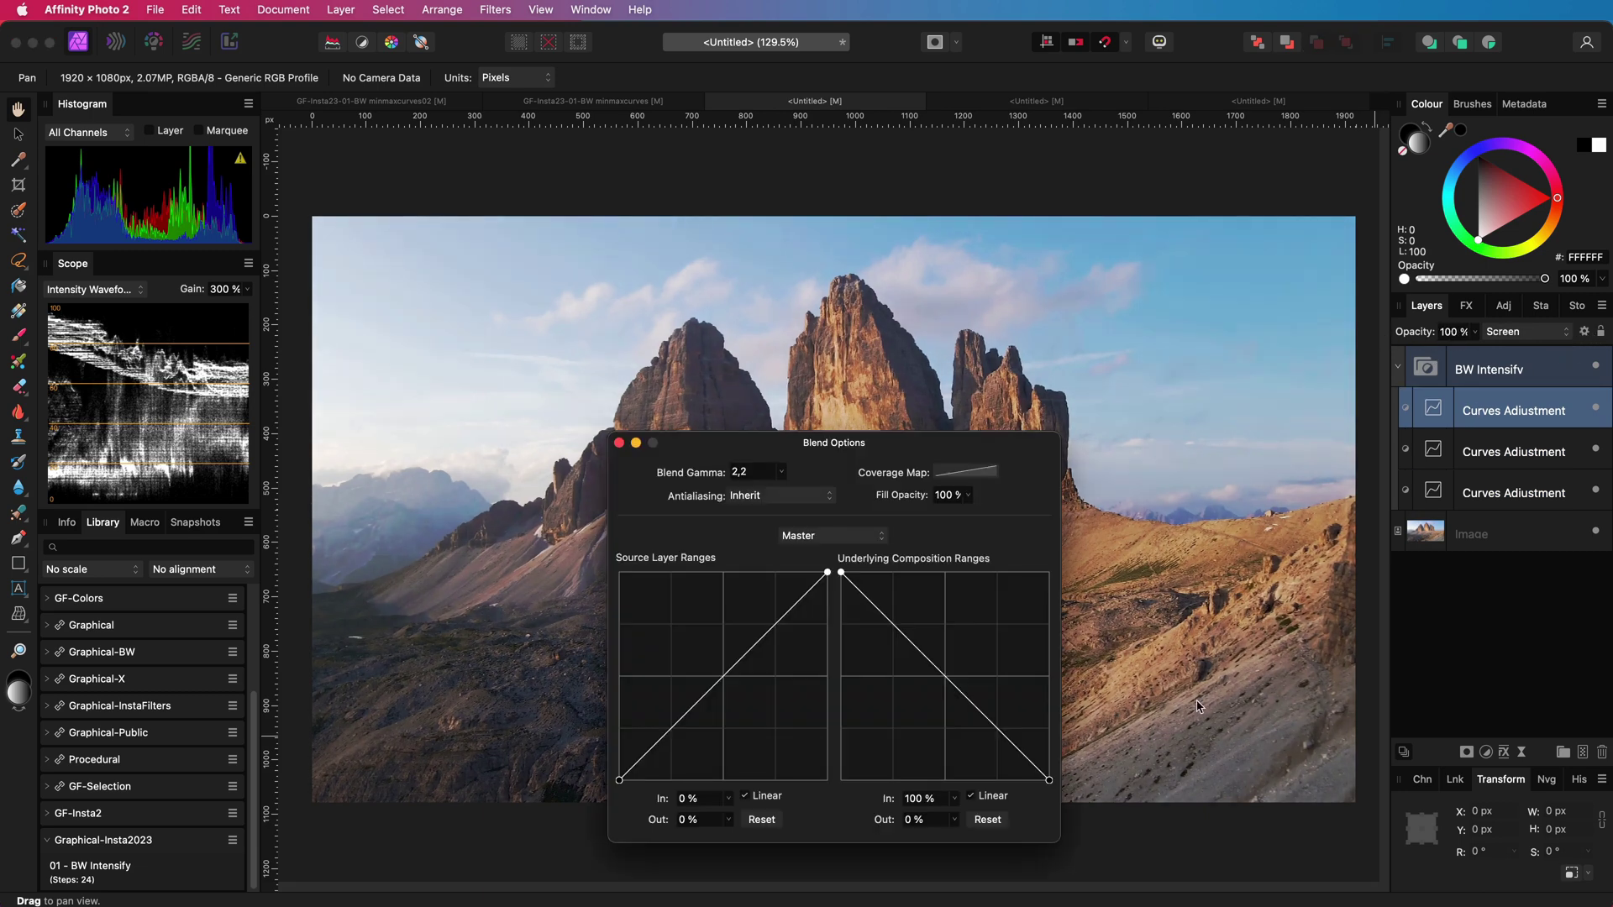
drag(1049, 780, 1078, 654)
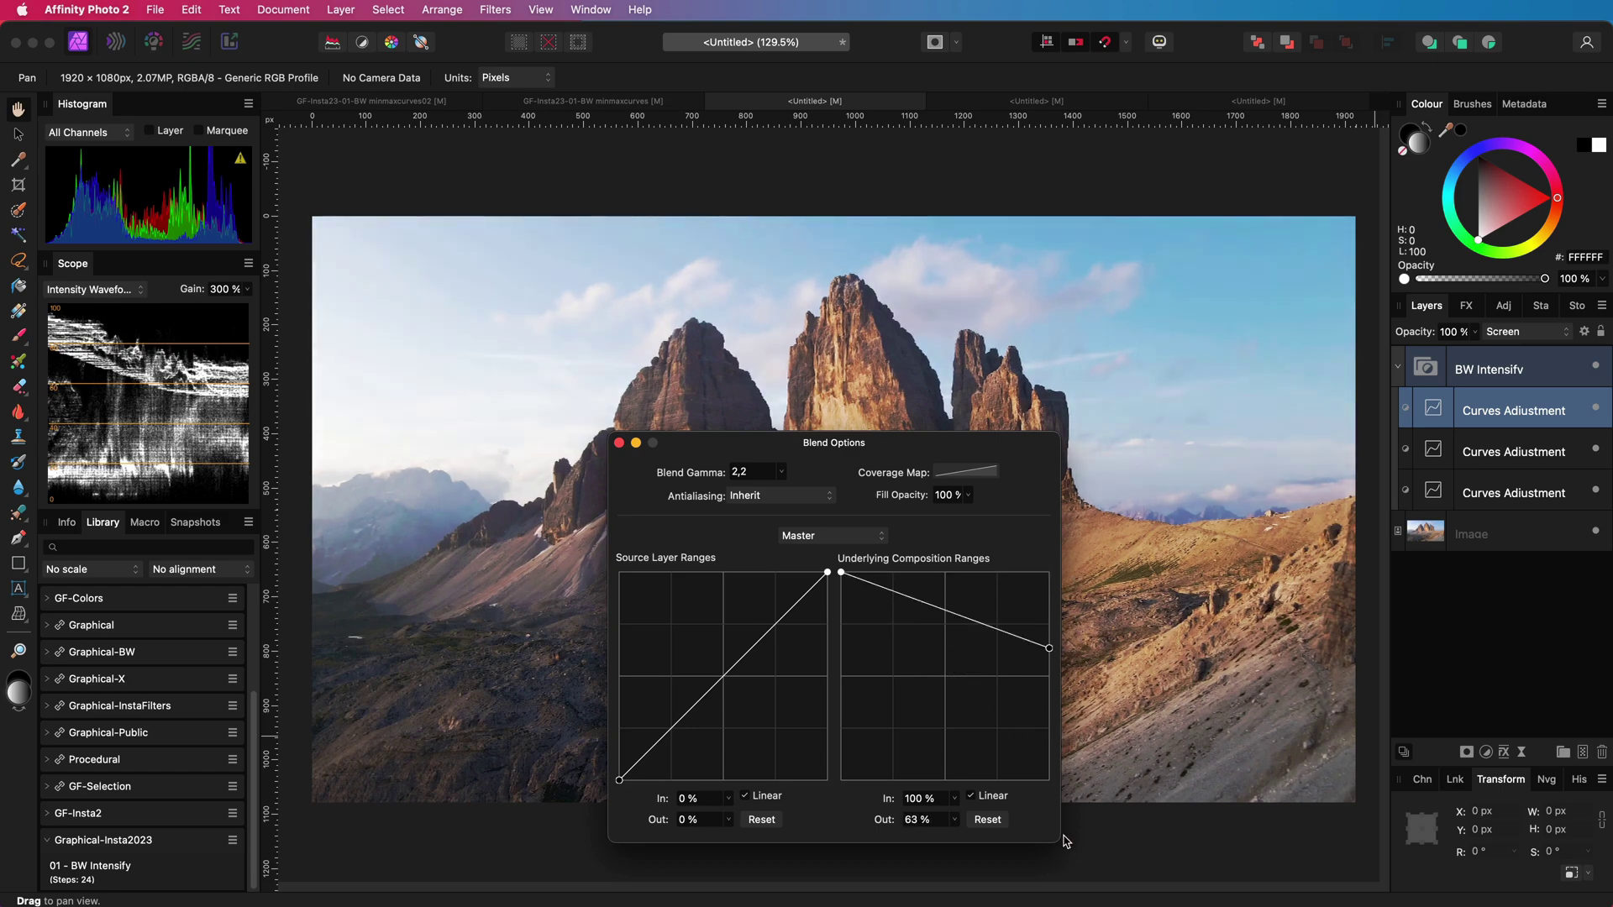
drag(1065, 841, 1065, 846)
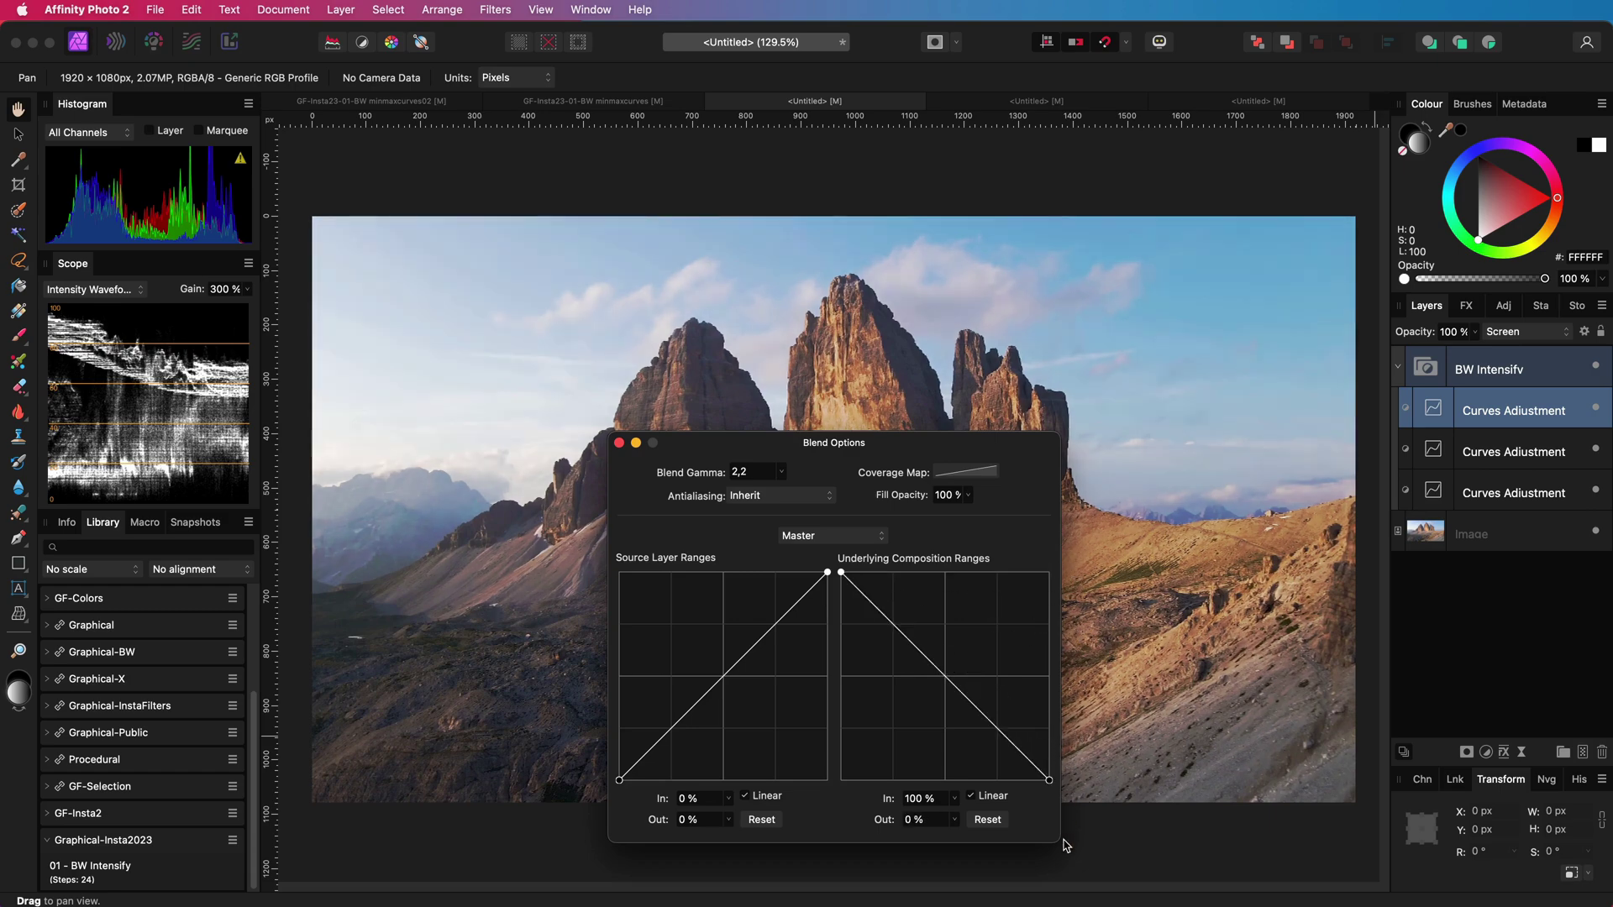
click(619, 442)
key(ctrl+Tab)
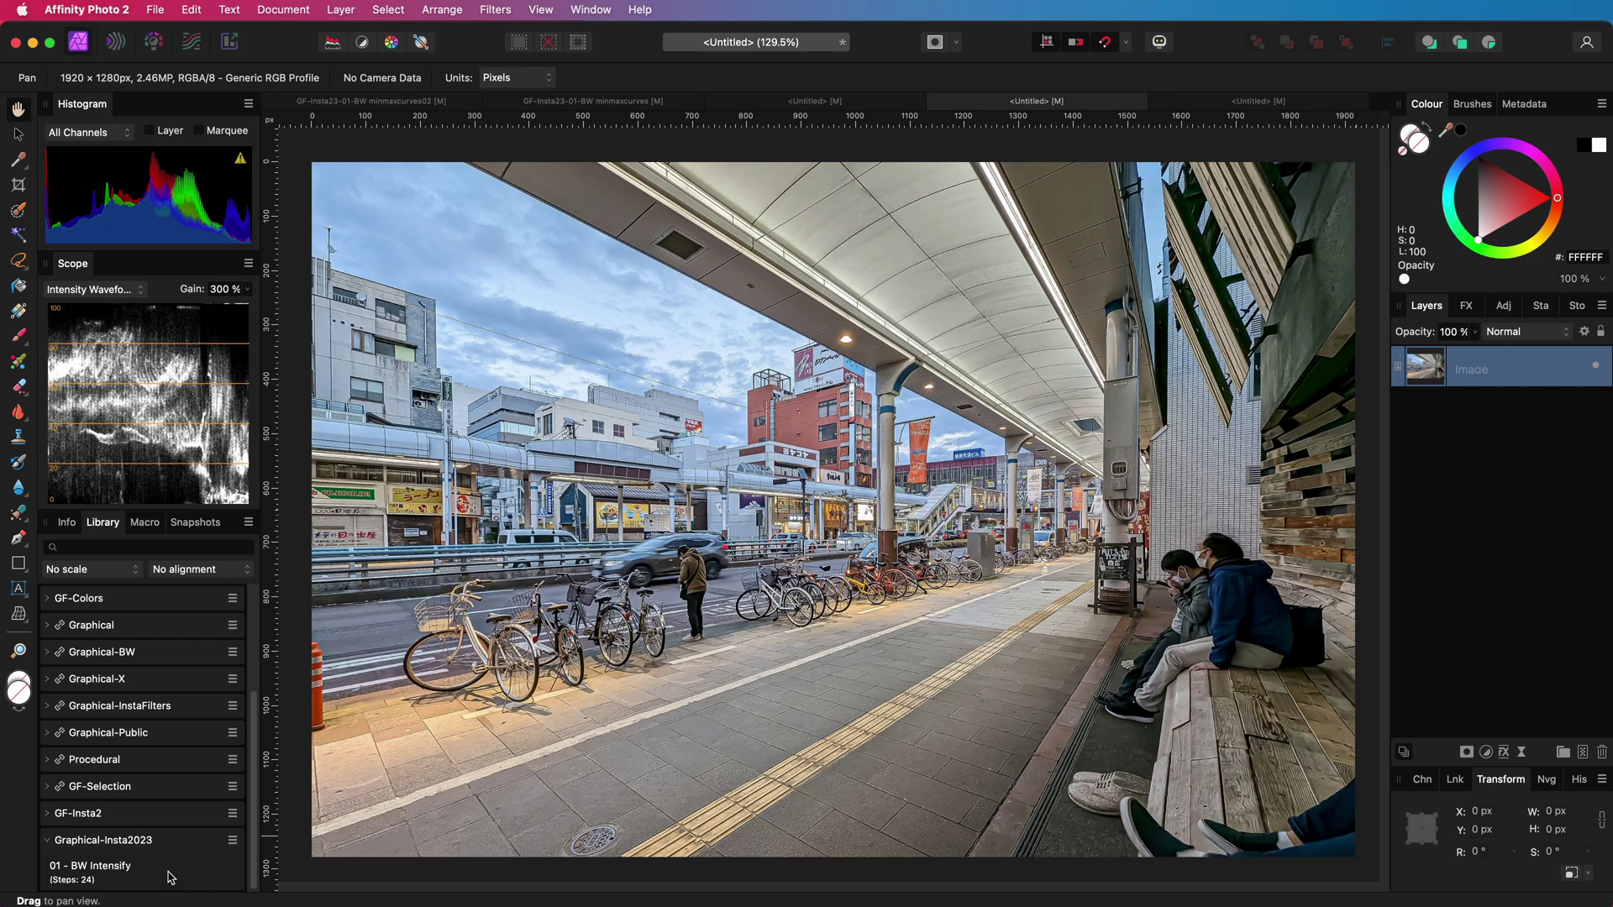
- Apply the BW Intensify macro to the street photo and compare it on and off
click(169, 873)
click(1597, 369)
click(1597, 369)
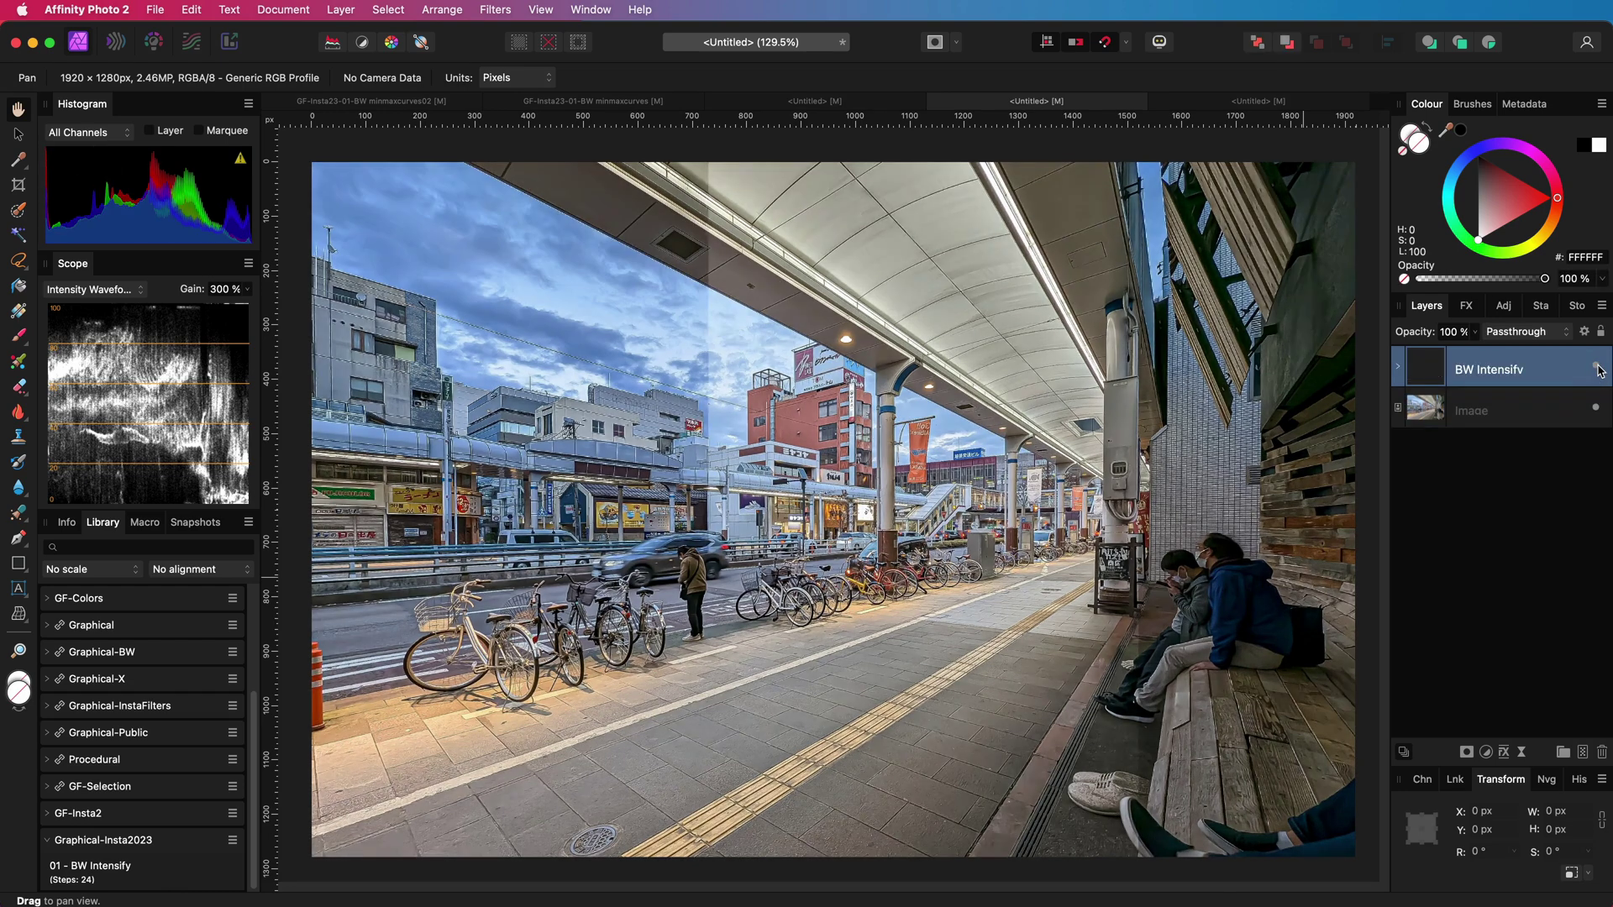
- On the river photo, compare the BW Intensify group, then lower its opacity to 72%
key(ctrl+Tab)
key(v)
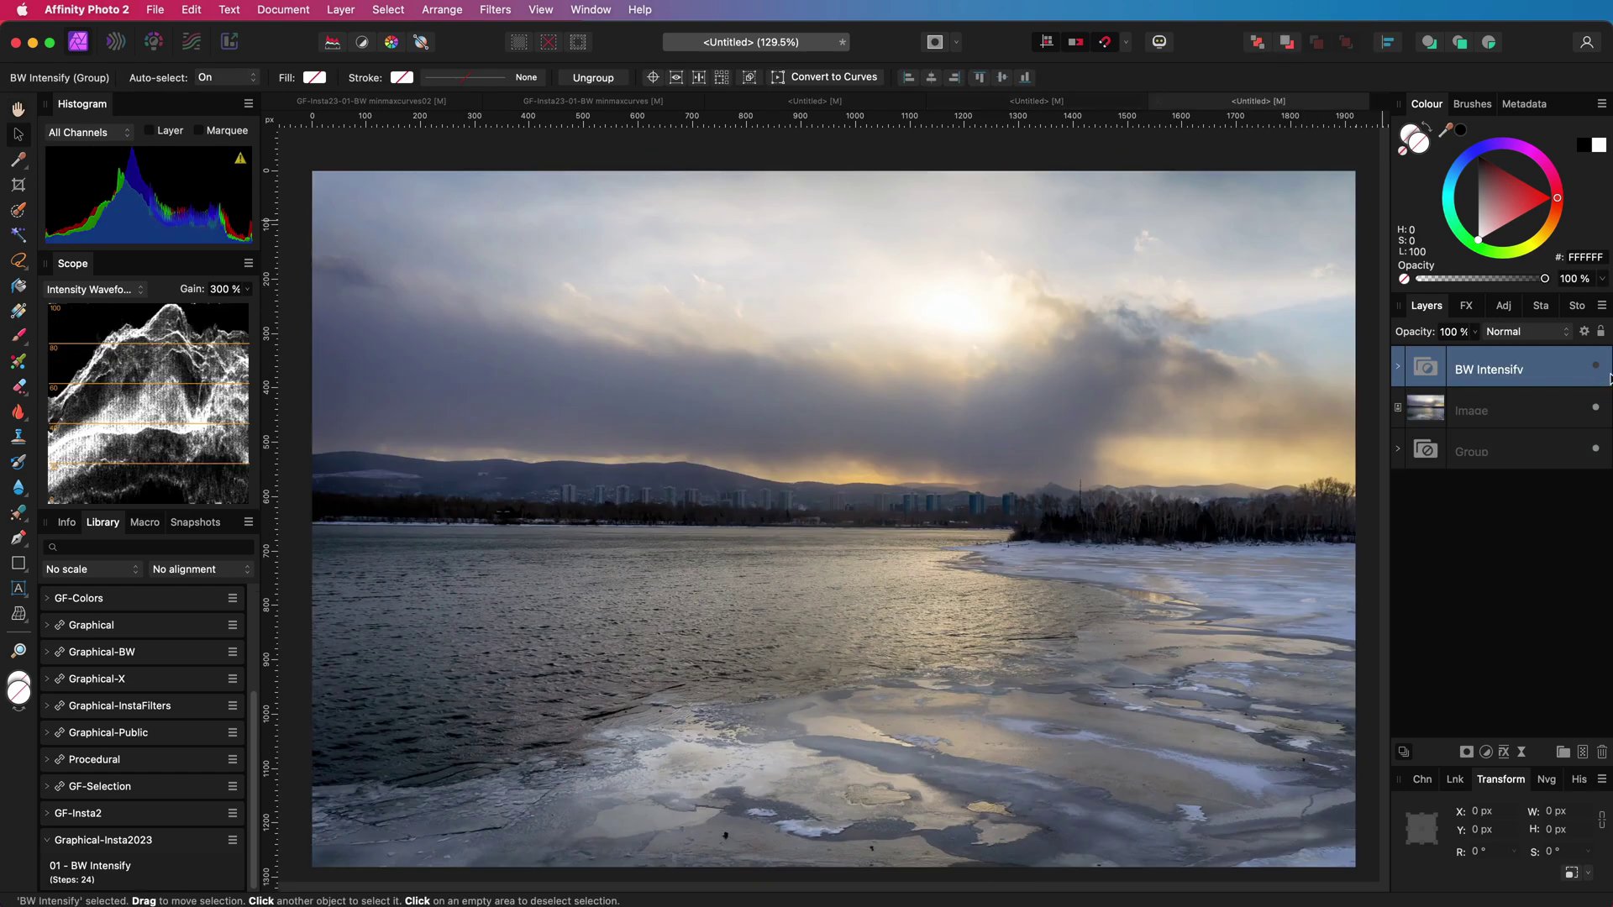
click(1596, 369)
click(1597, 369)
click(1596, 369)
key(7)
key(2)
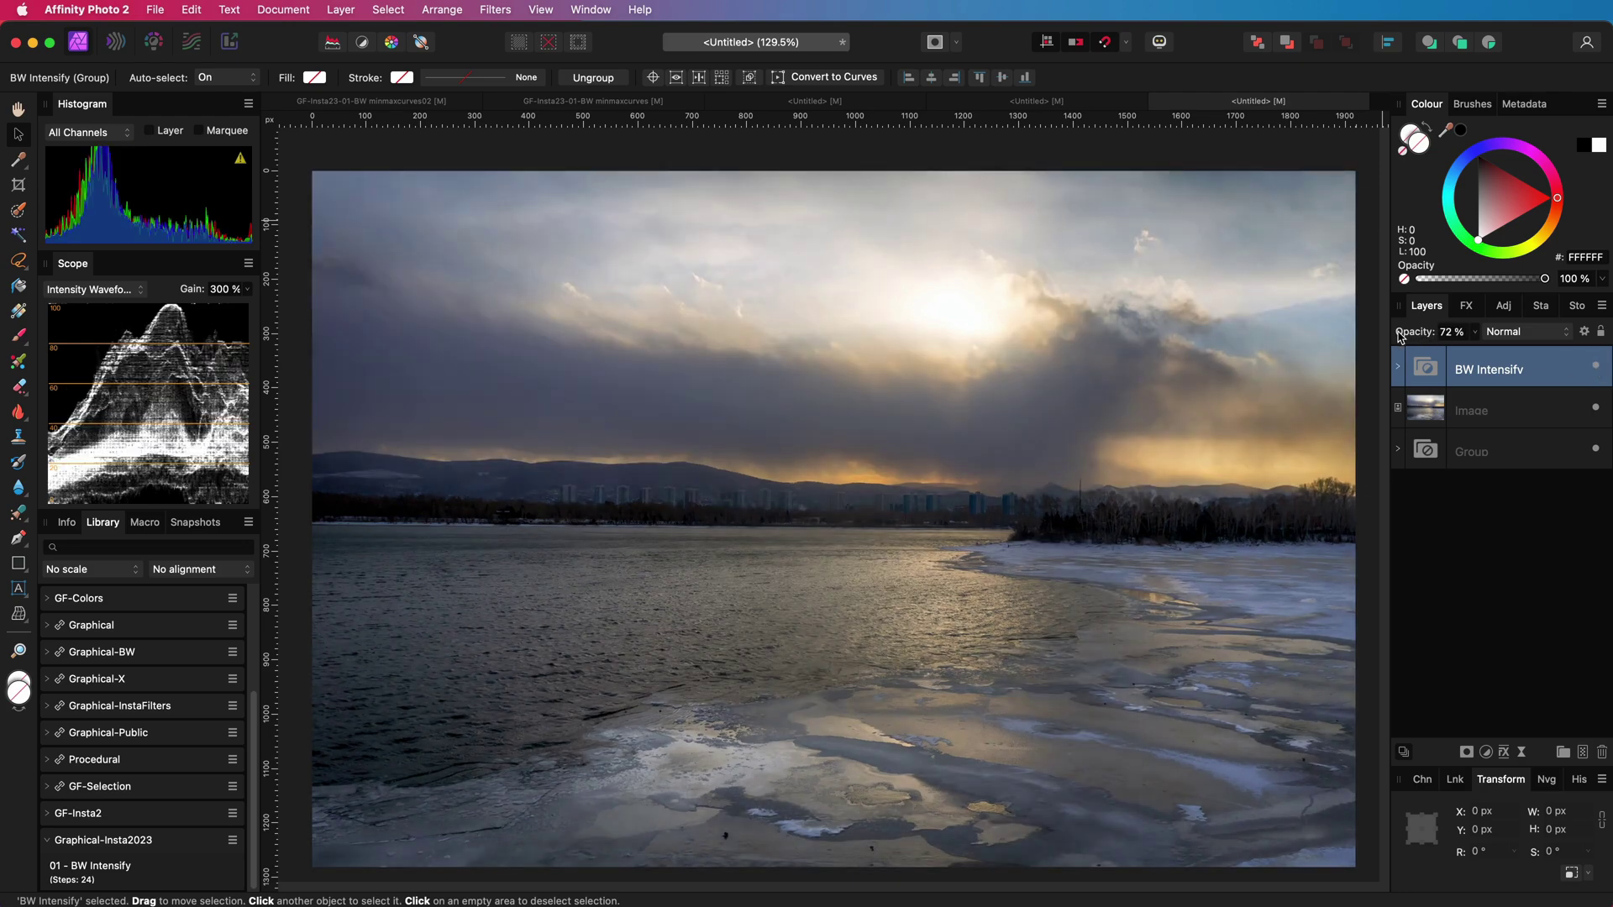